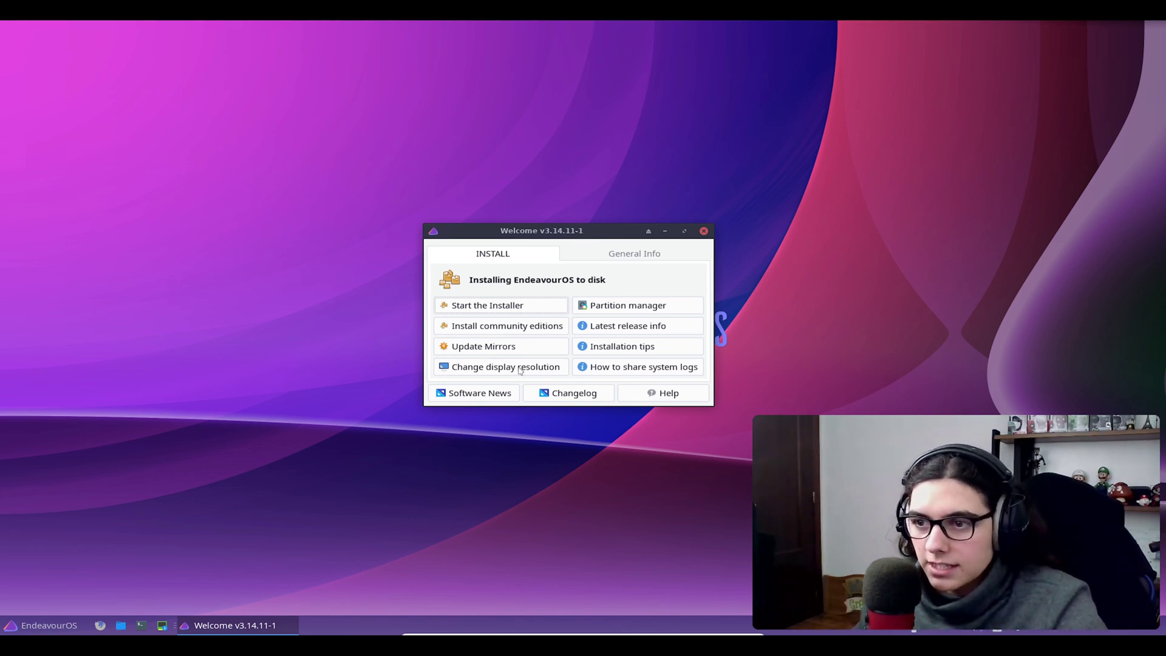
# Step: Start the EndeavourOS installer using the Online installation method
pyautogui.click(502, 306)
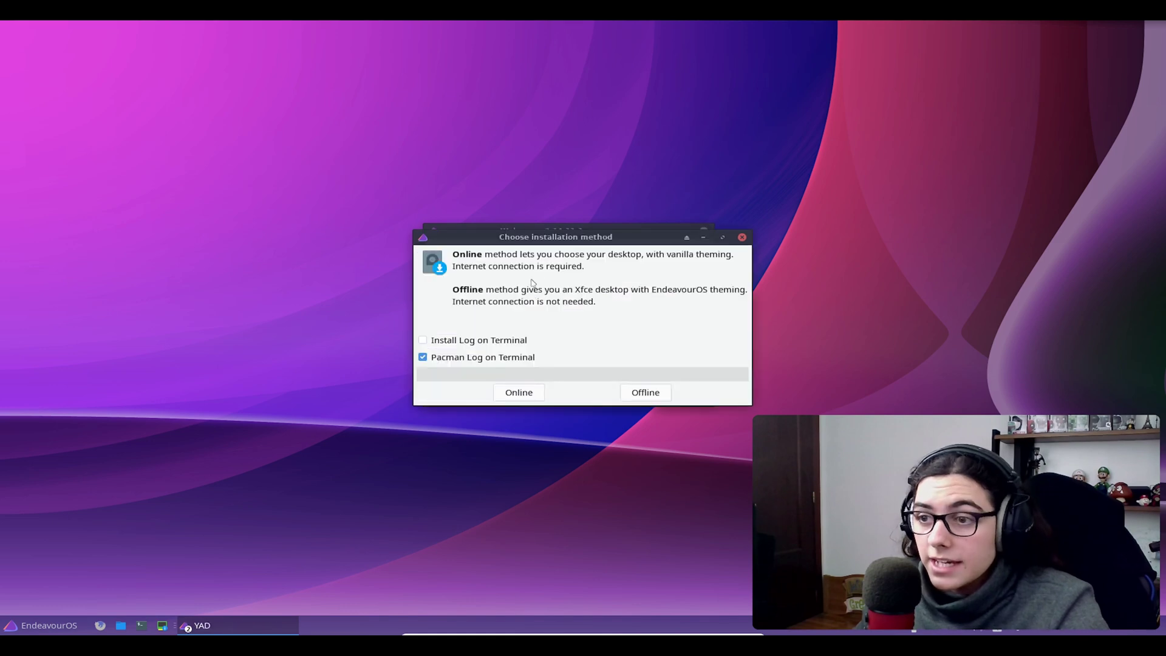
pyautogui.moveTo(537, 246); pyautogui.dragTo(479, 273)
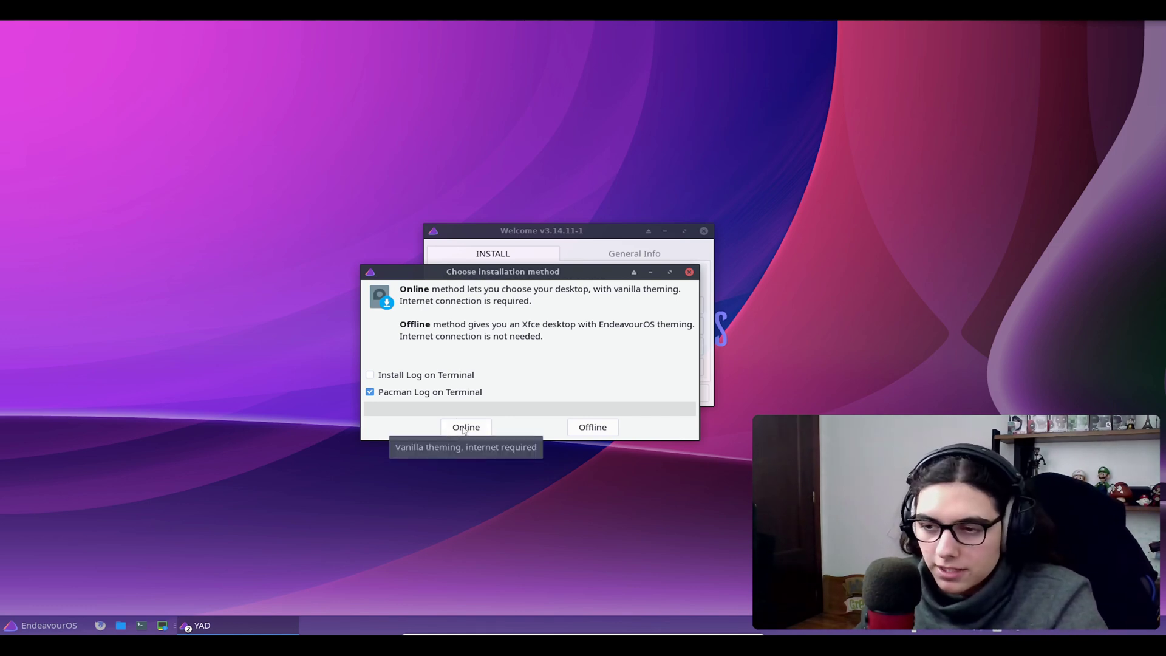
pyautogui.click(464, 428)
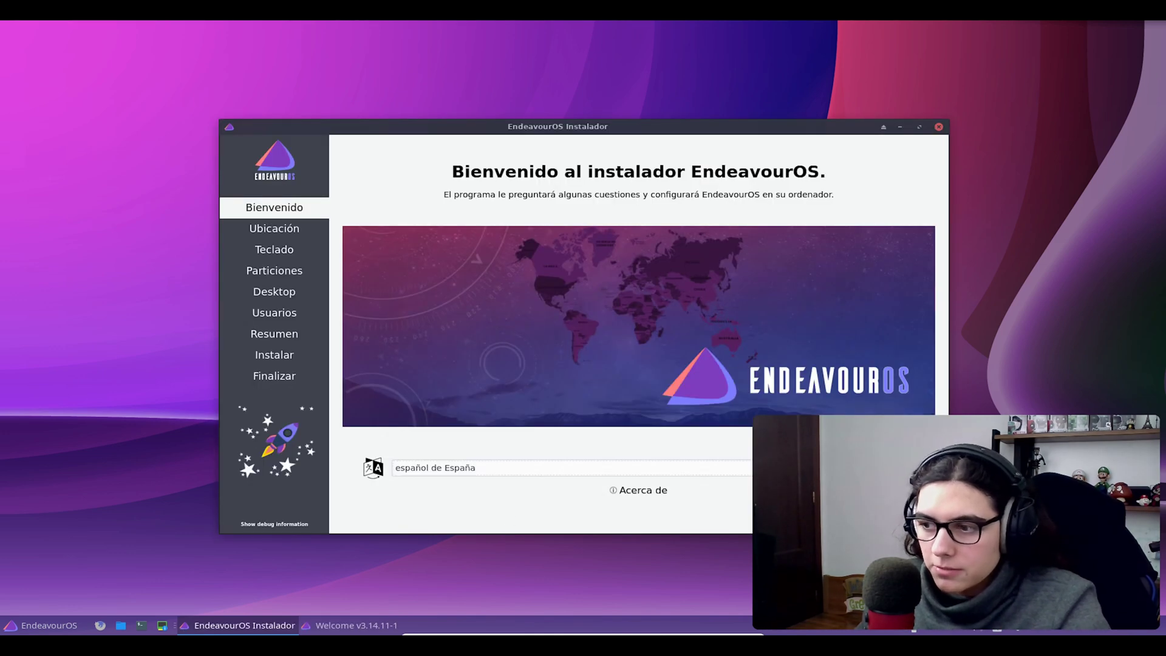
# Step: Accept español de España, the Europe/Madrid location and the default keyboard, and choose to erase the VBOX HARDDISK with no swap and ext4
pyautogui.hotkey('alt', 's')
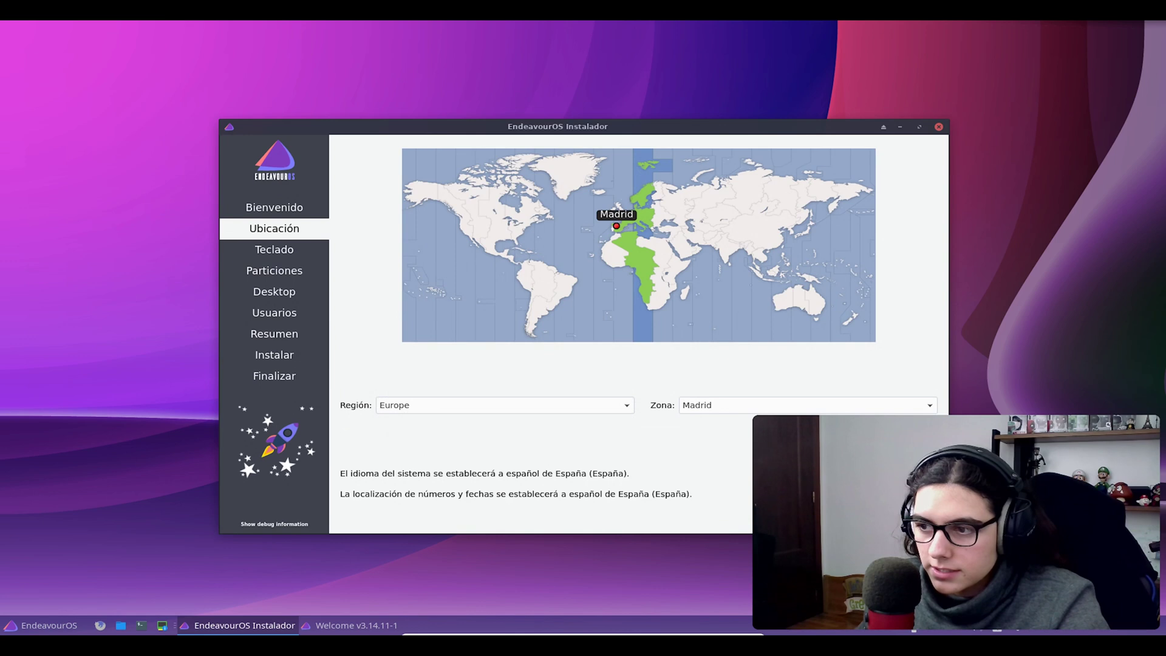
pyautogui.hotkey('alt', 's')
pyautogui.hotkey('alt', 's')
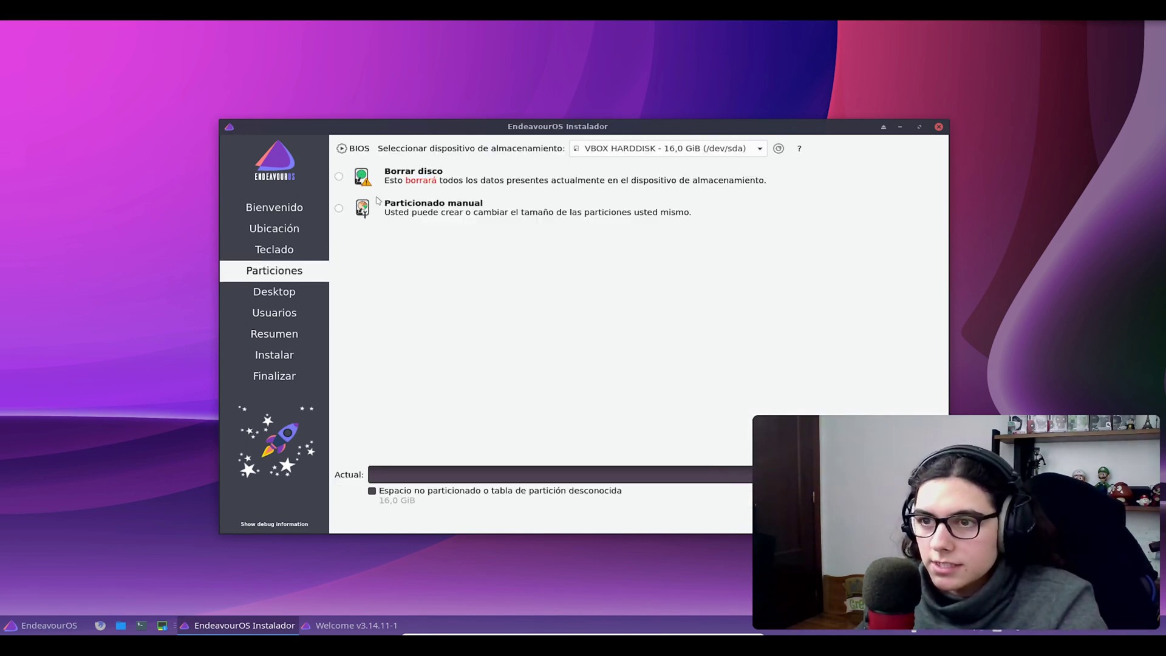
pyautogui.click(339, 177)
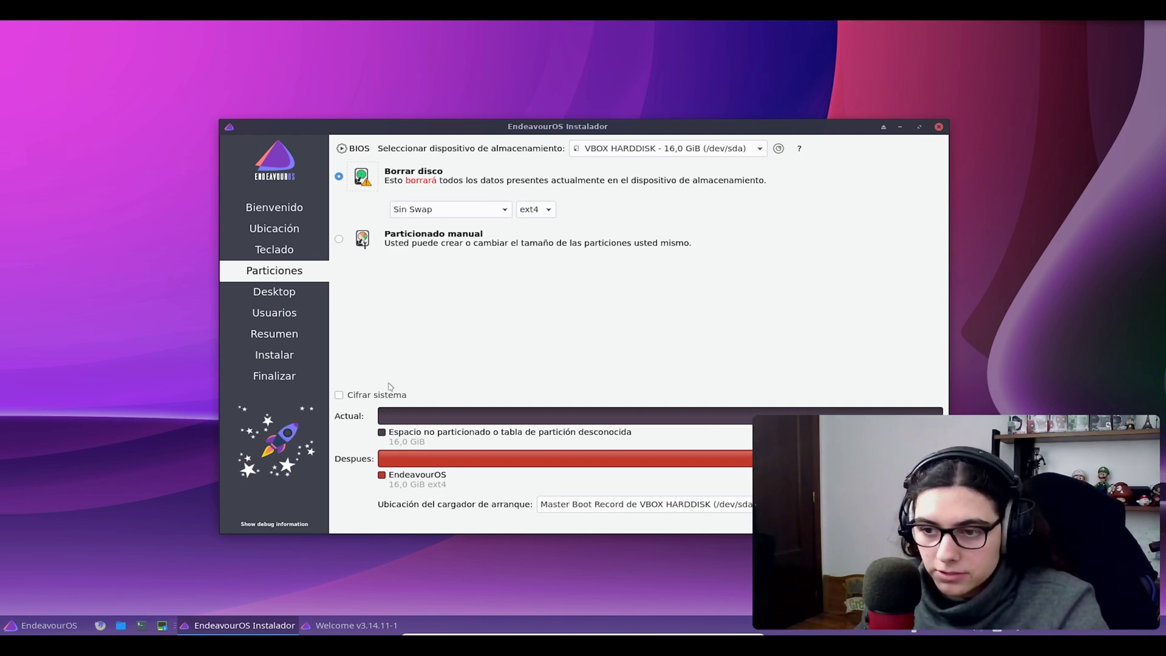
pyautogui.click(862, 521)
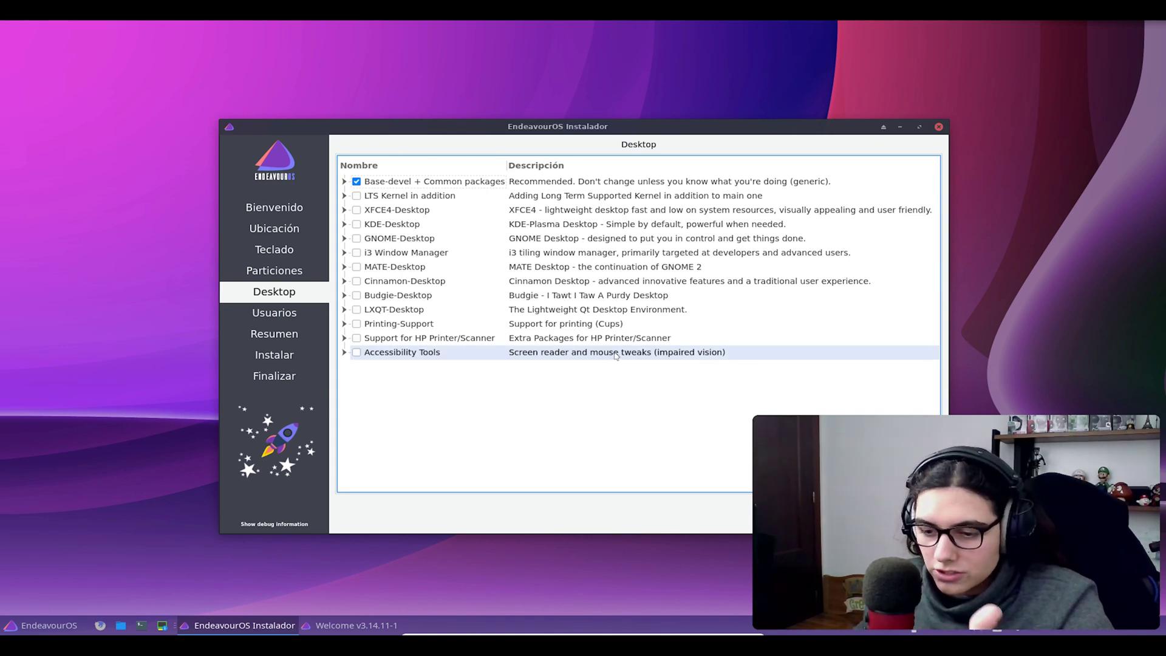
# Step: Include the additional LTS kernel packages and the GNOME-Desktop in the installation
pyautogui.click(345, 195)
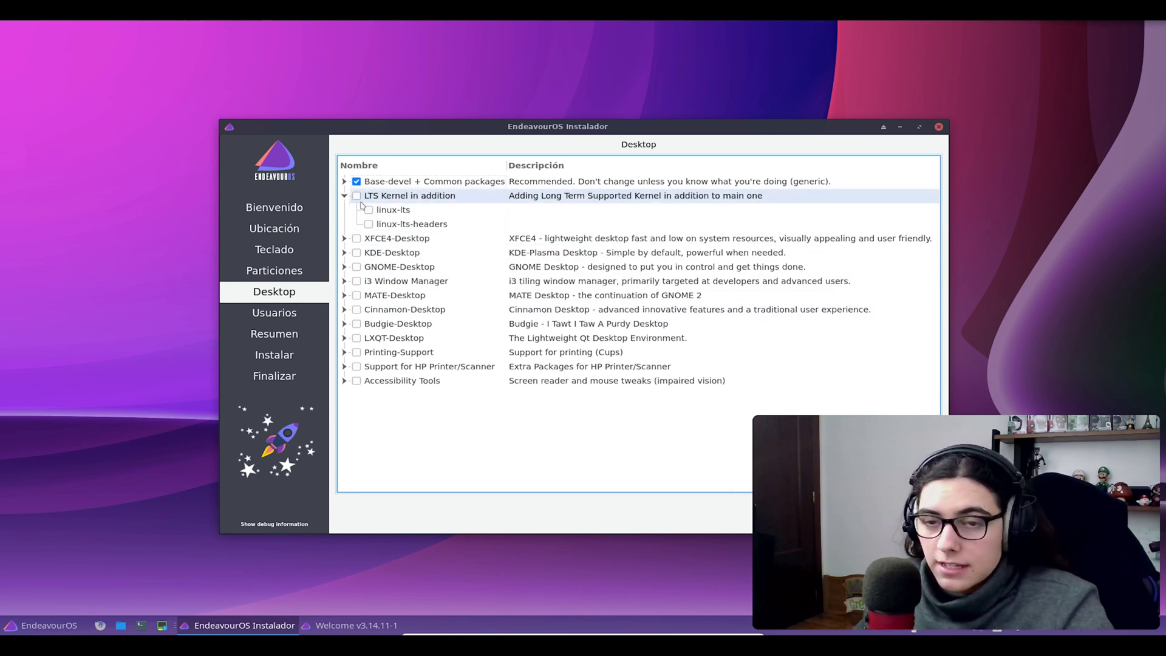
pyautogui.click(356, 196)
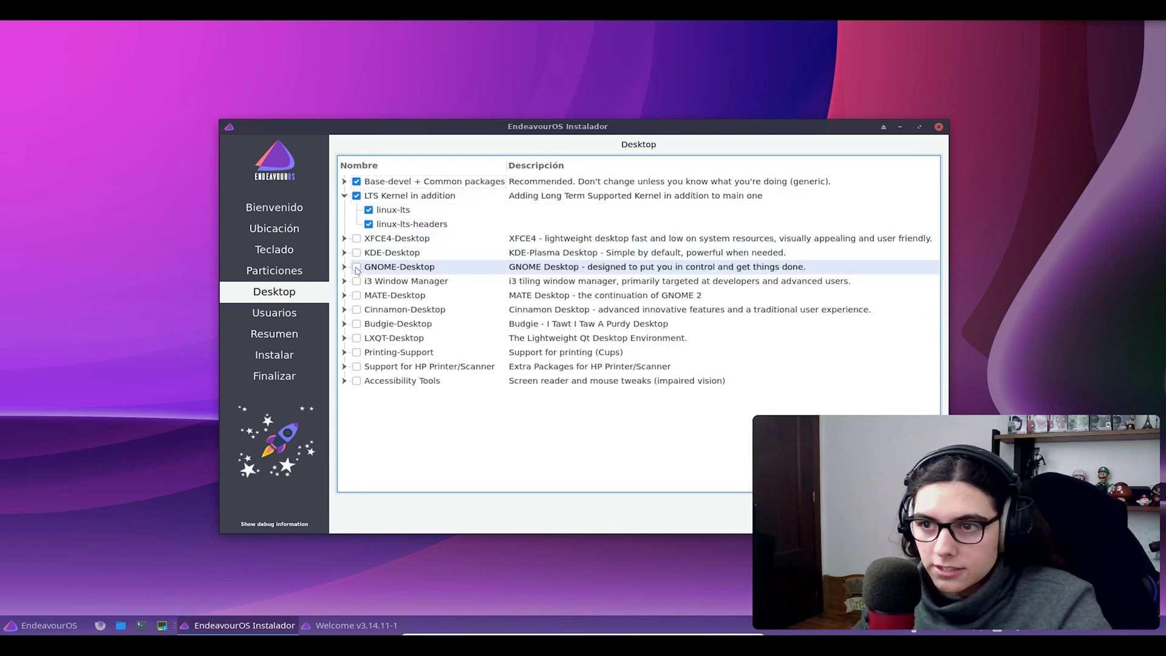
pyautogui.click(357, 268)
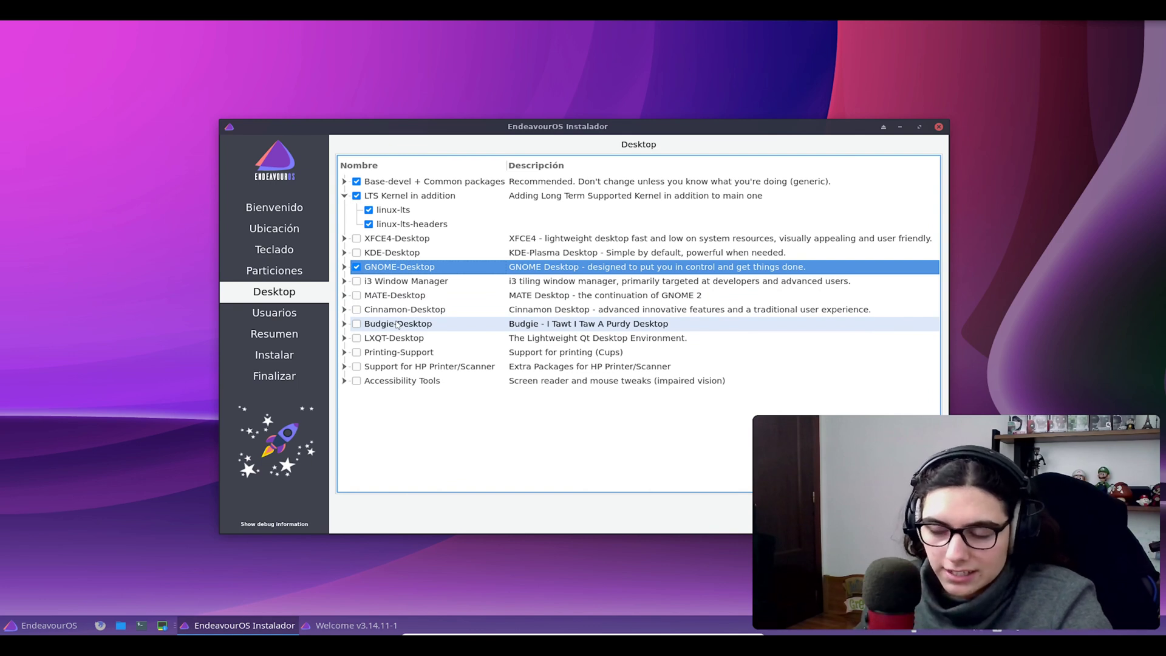
# Step: Add Support for HP Printer/Scanner and Printing-Support to the package selection, and continue past the desktop choices
pyautogui.click(343, 366)
pyautogui.click(357, 367)
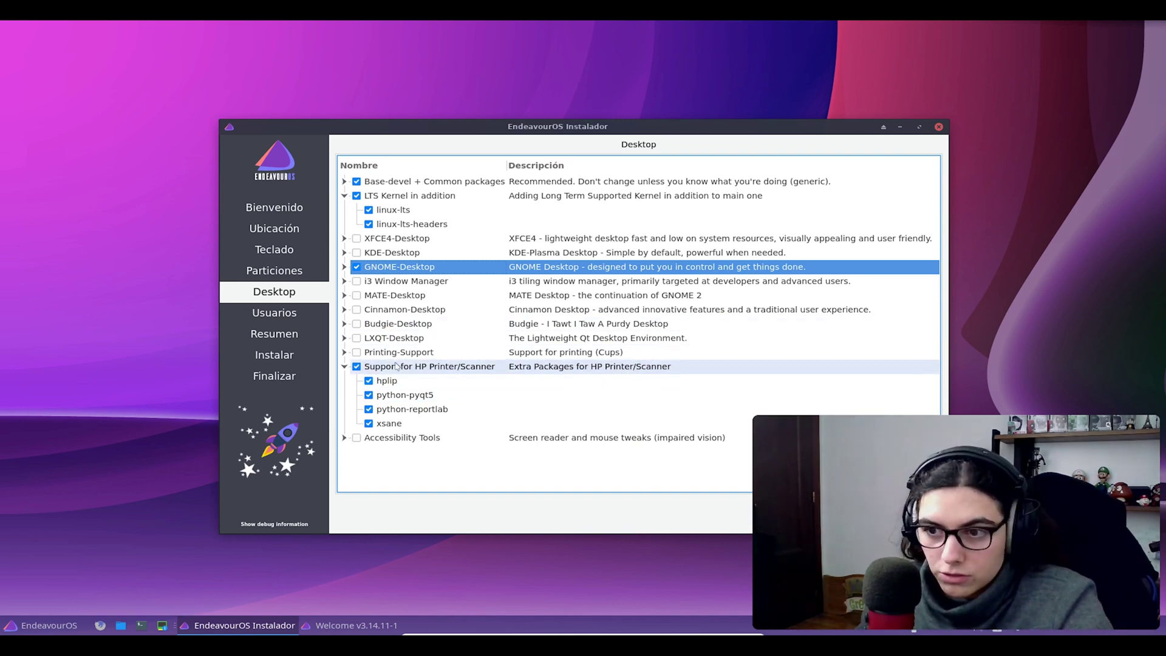
pyautogui.doubleClick(415, 438)
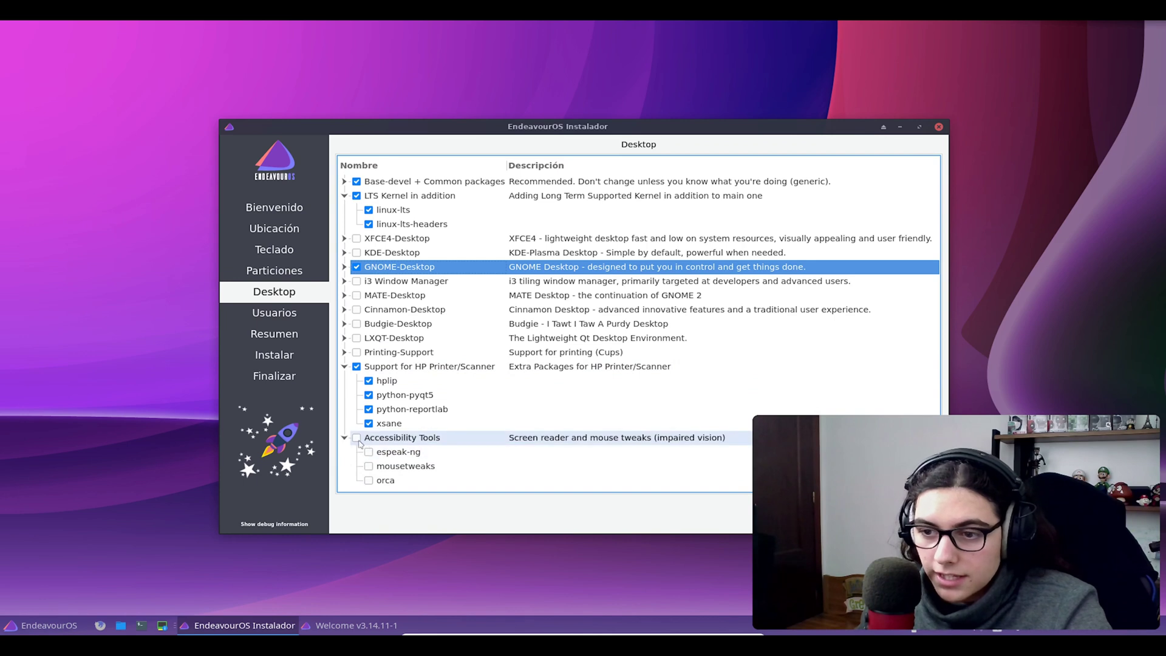
pyautogui.click(356, 353)
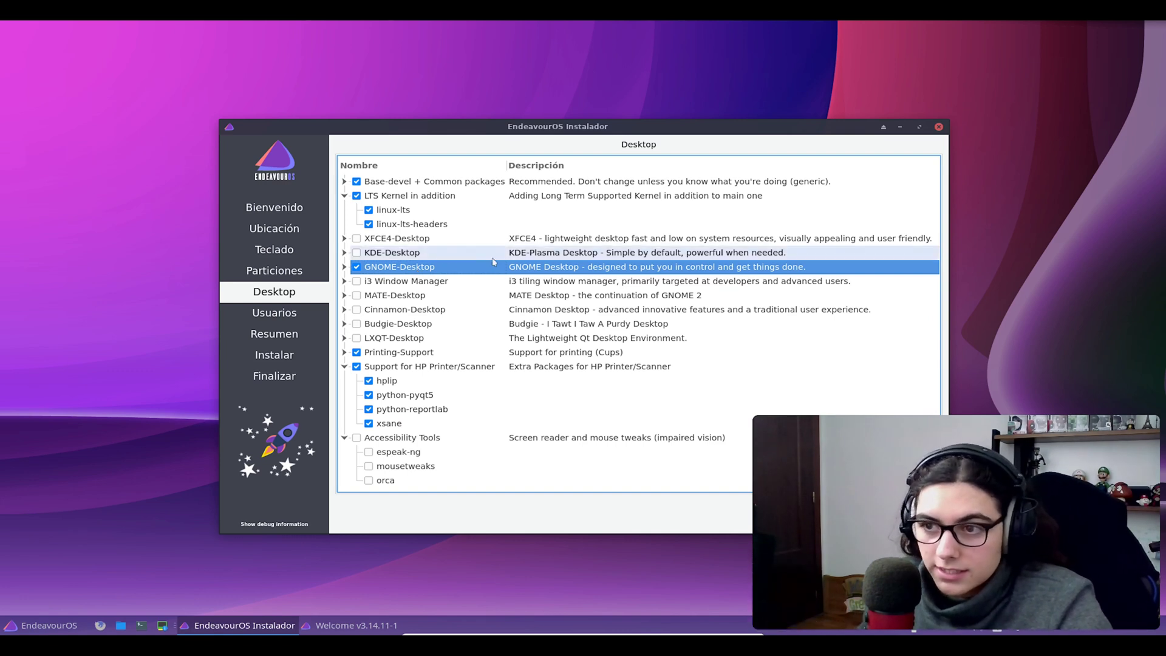
pyautogui.hotkey('alt', 's')
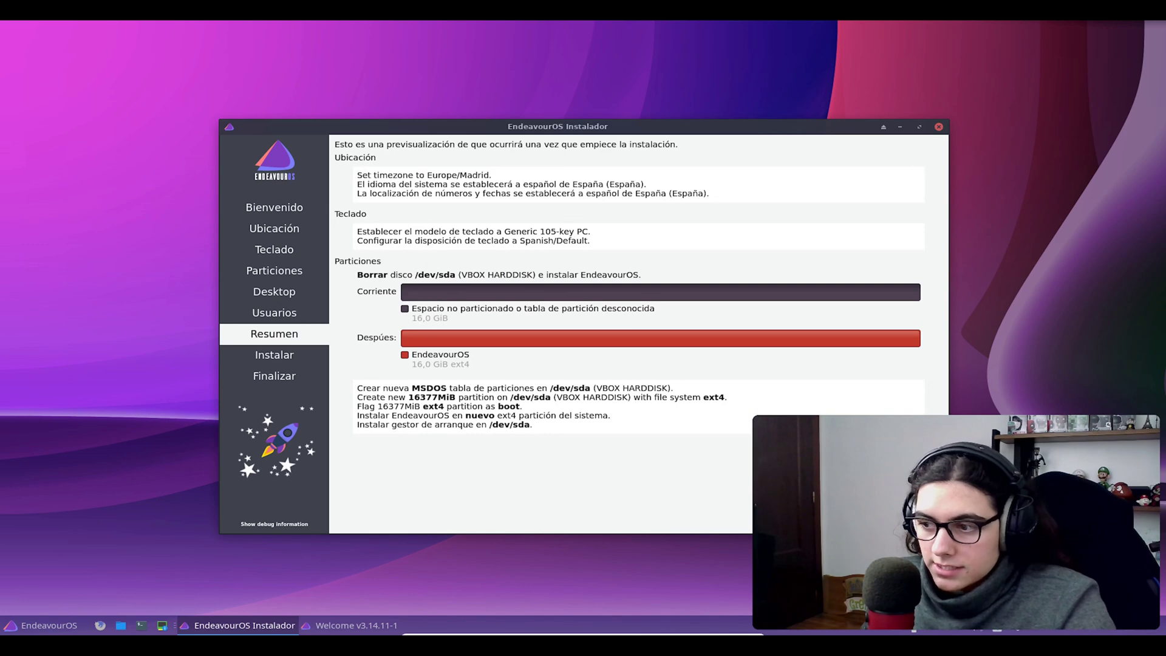
# Step: Start and confirm the installation from the summary, and move the Pacman log window aside
pyautogui.hotkey('alt', 'i')
pyautogui.click(555, 338)
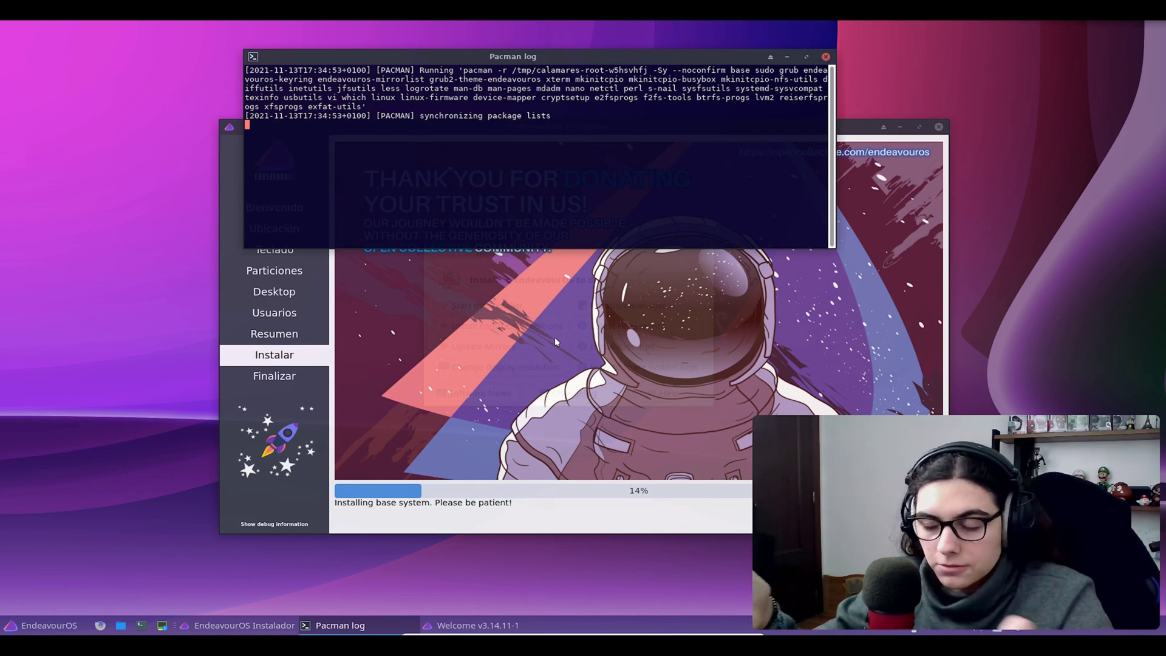
pyautogui.moveTo(348, 56); pyautogui.dragTo(221, 67)
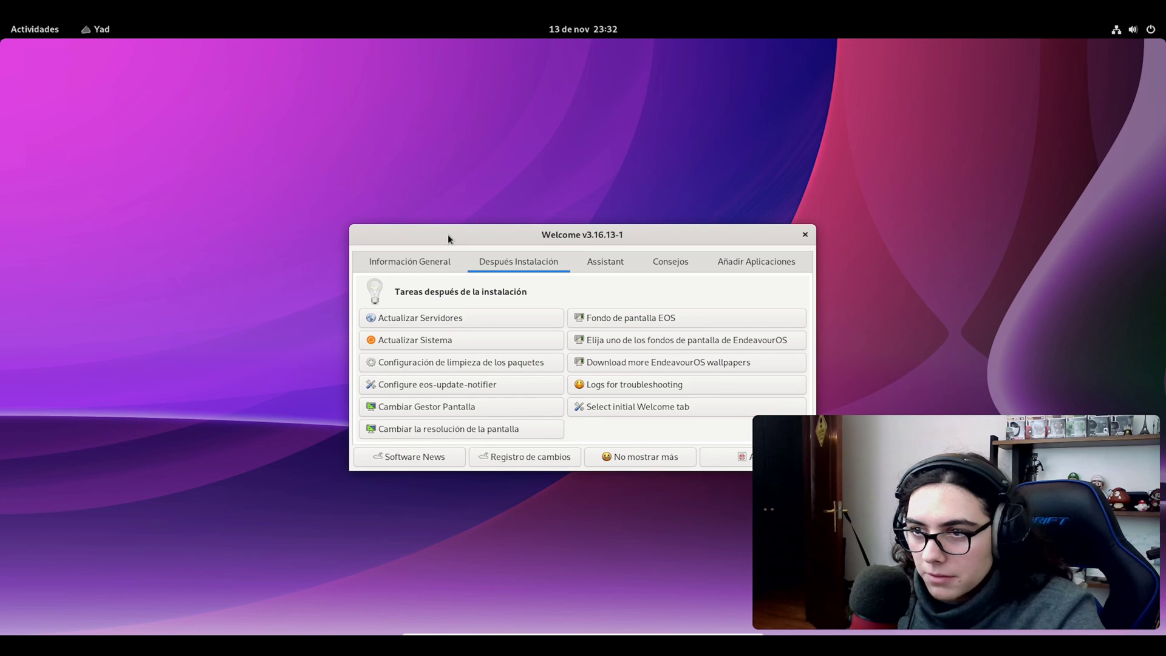
# Step: Review the Welcome app's general information, assistant, tips and add-applications sections, and close it
pyautogui.moveTo(466, 234)
pyautogui.mouseDown()
pyautogui.moveTo(457, 242)
pyautogui.moveTo(453, 228)
pyautogui.mouseUp()
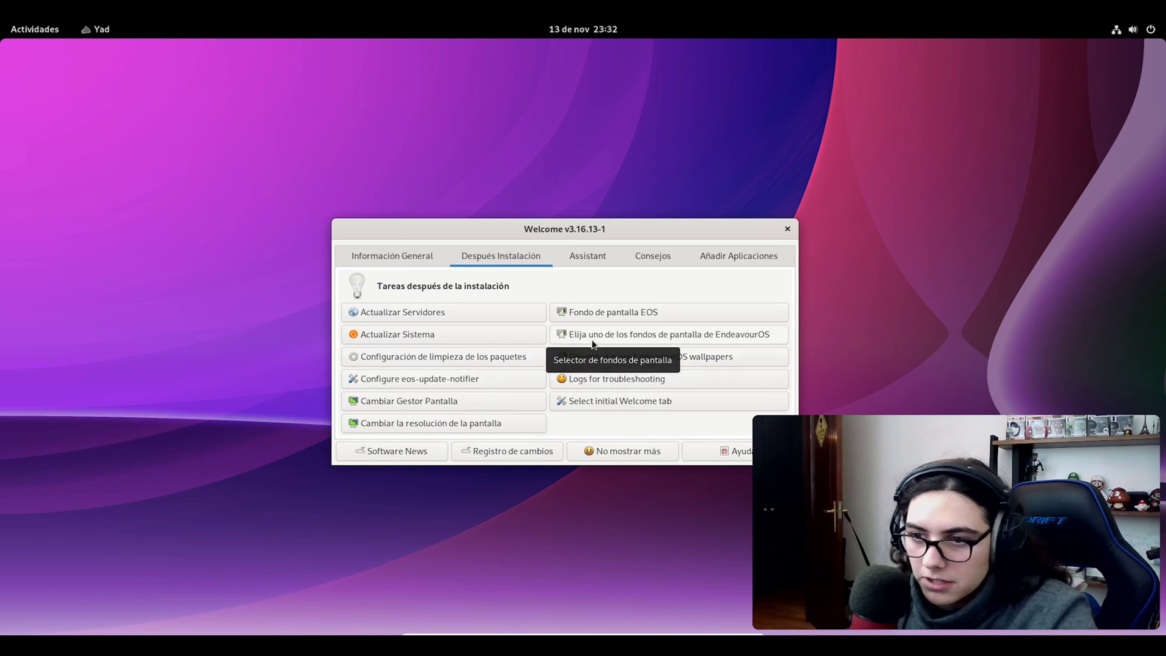
pyautogui.click(435, 262)
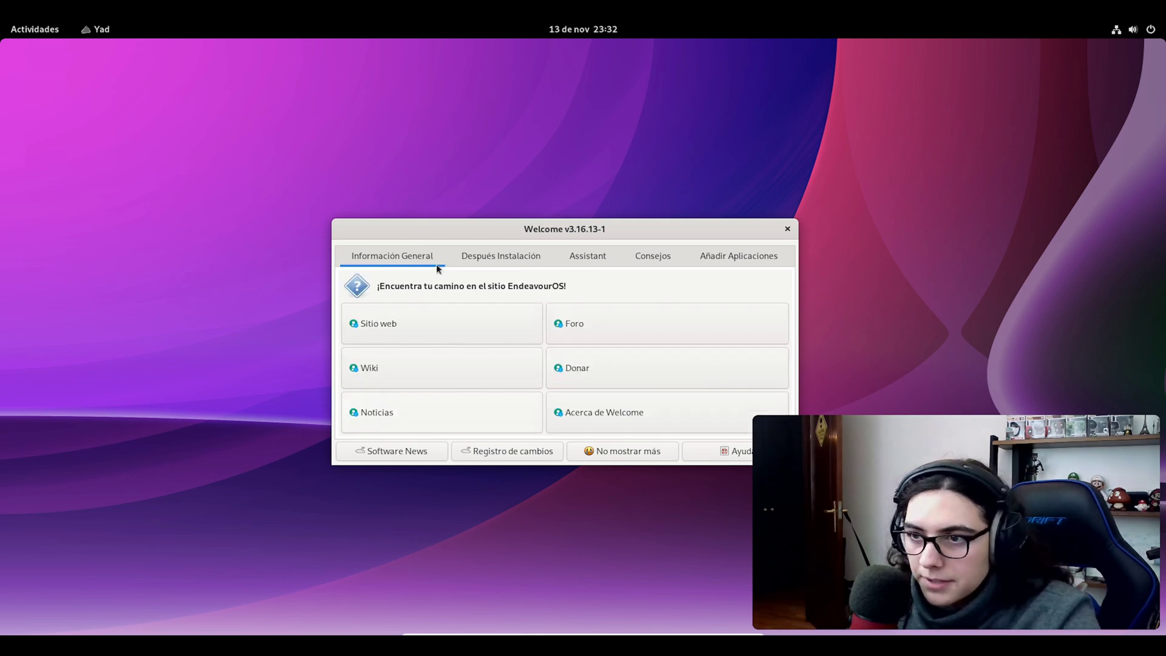
pyautogui.click(475, 255)
pyautogui.click(606, 257)
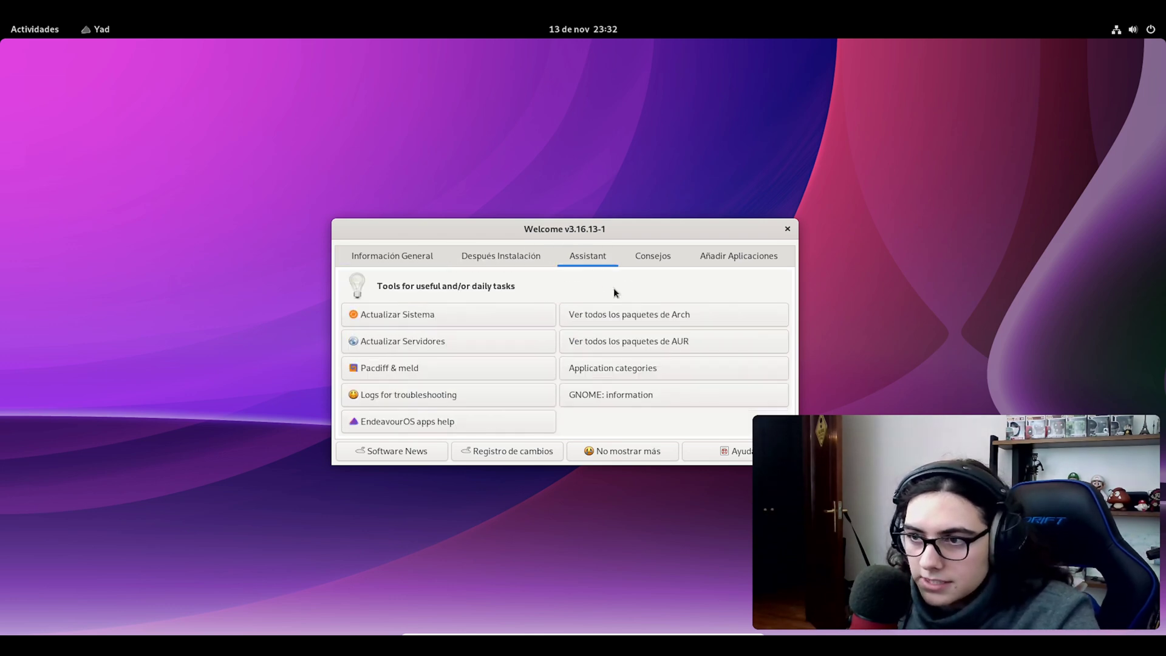
pyautogui.click(645, 262)
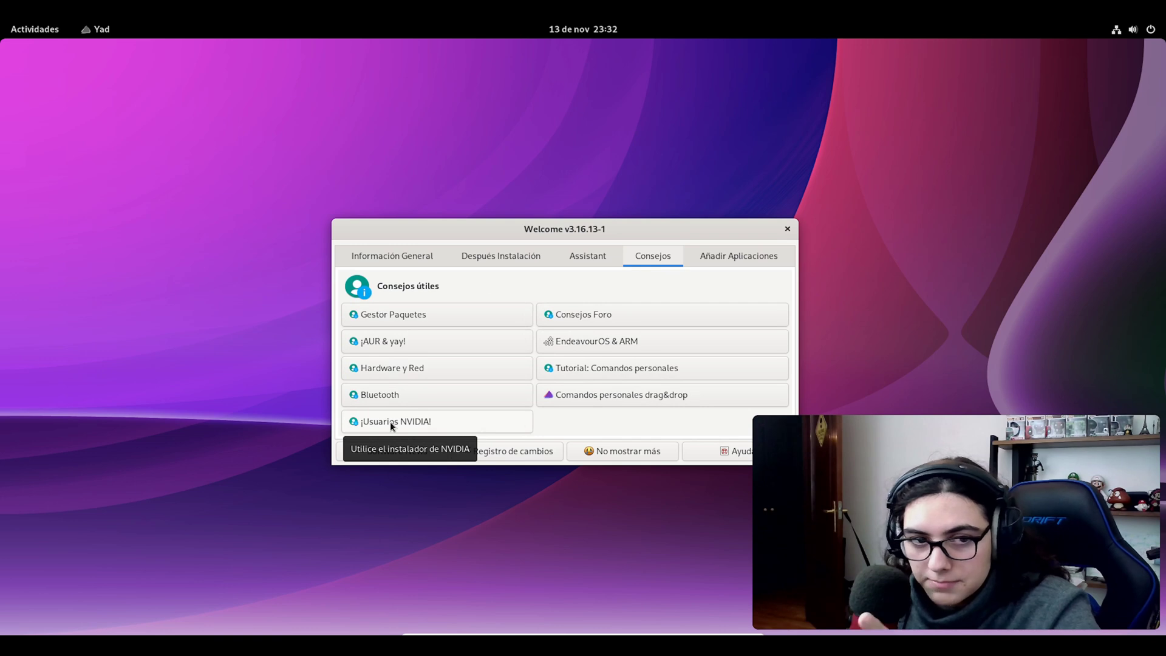
pyautogui.hotkey('ctrl', 'pagedown')
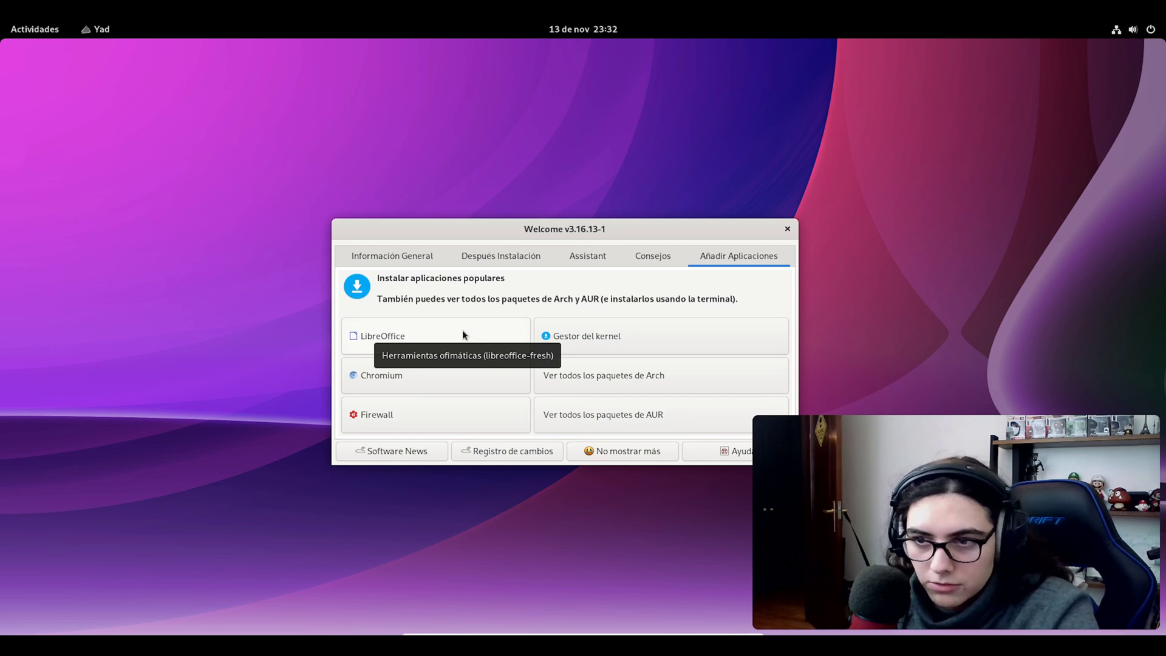
pyautogui.click(786, 229)
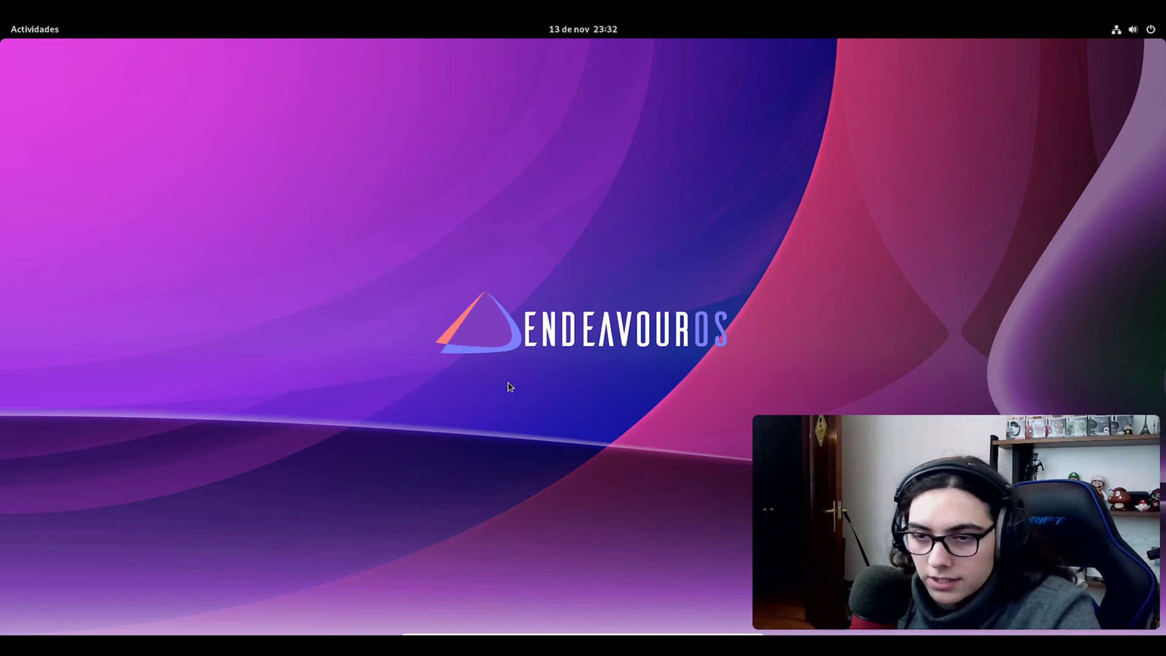
# Step: Open the system settings, examine the hardware and operating system details under Acerca de, and close them
pyautogui.click(1145, 27)
pyautogui.click(1008, 140)
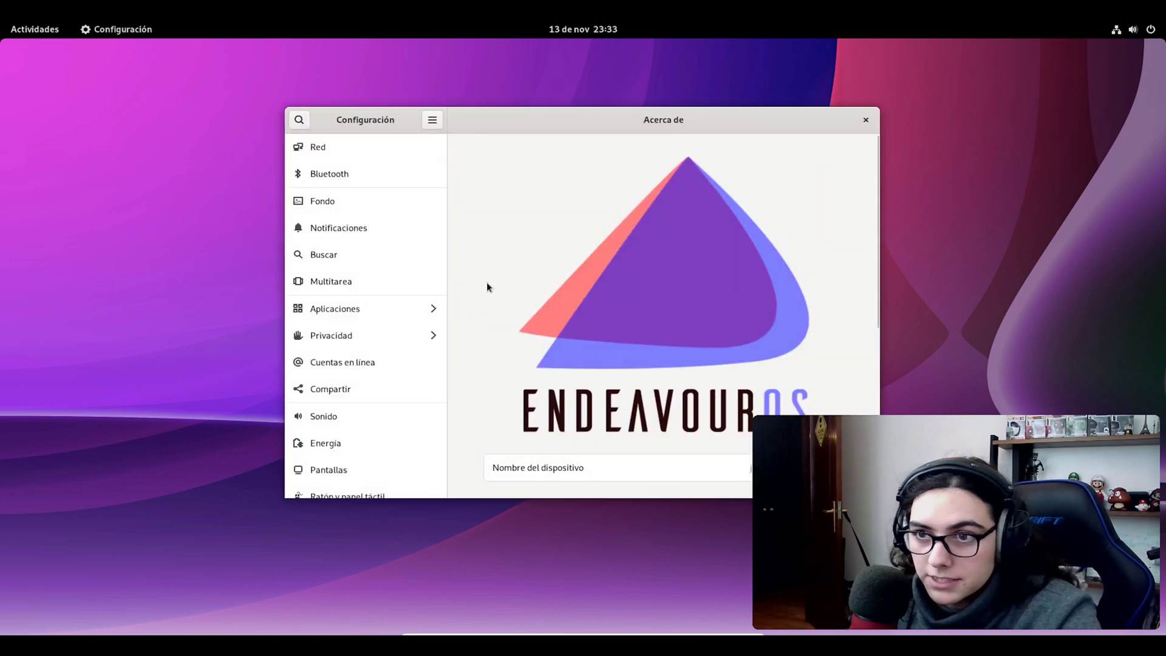
pyautogui.click(388, 205)
pyautogui.press('End')
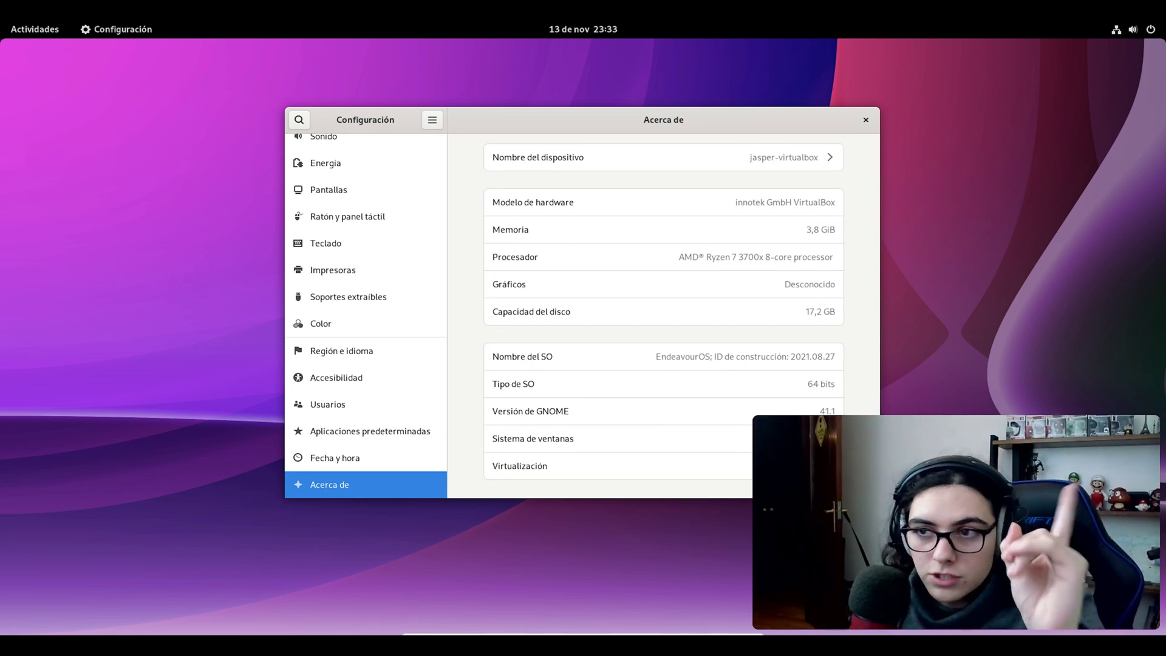
pyautogui.hotkey('ctrl', 'q')
# Step: Show all installed applications and look through both pages of the application grid
pyautogui.press('super+a')
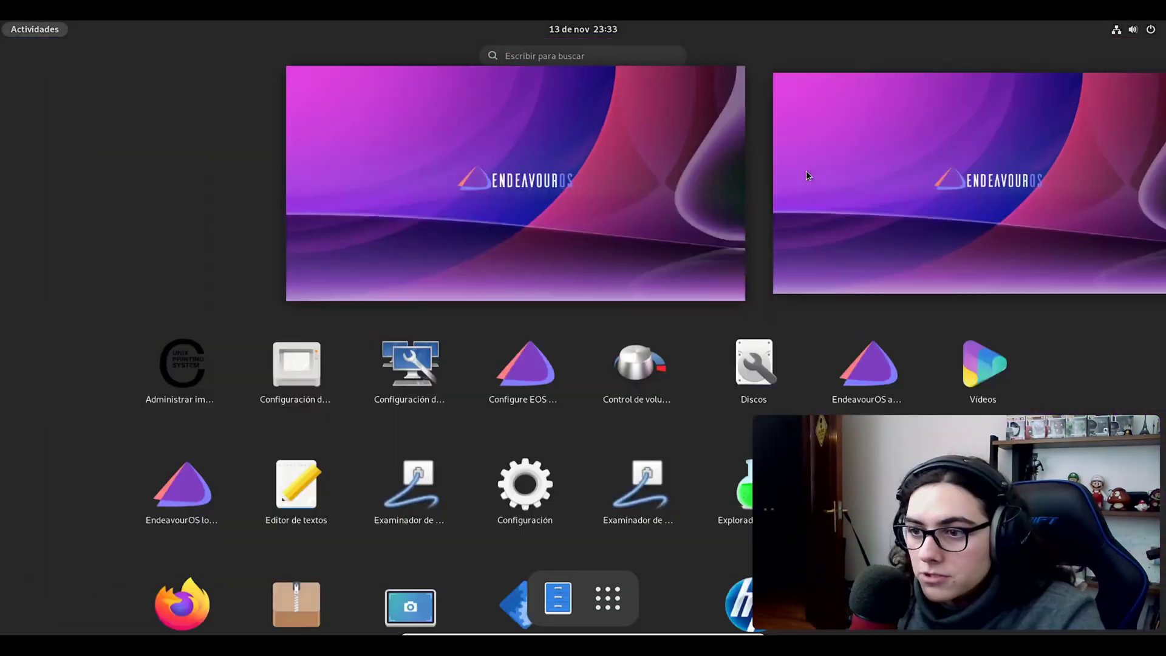
pyautogui.scroll(-1, 534, 334)
pyautogui.scroll(1, 532, 331)
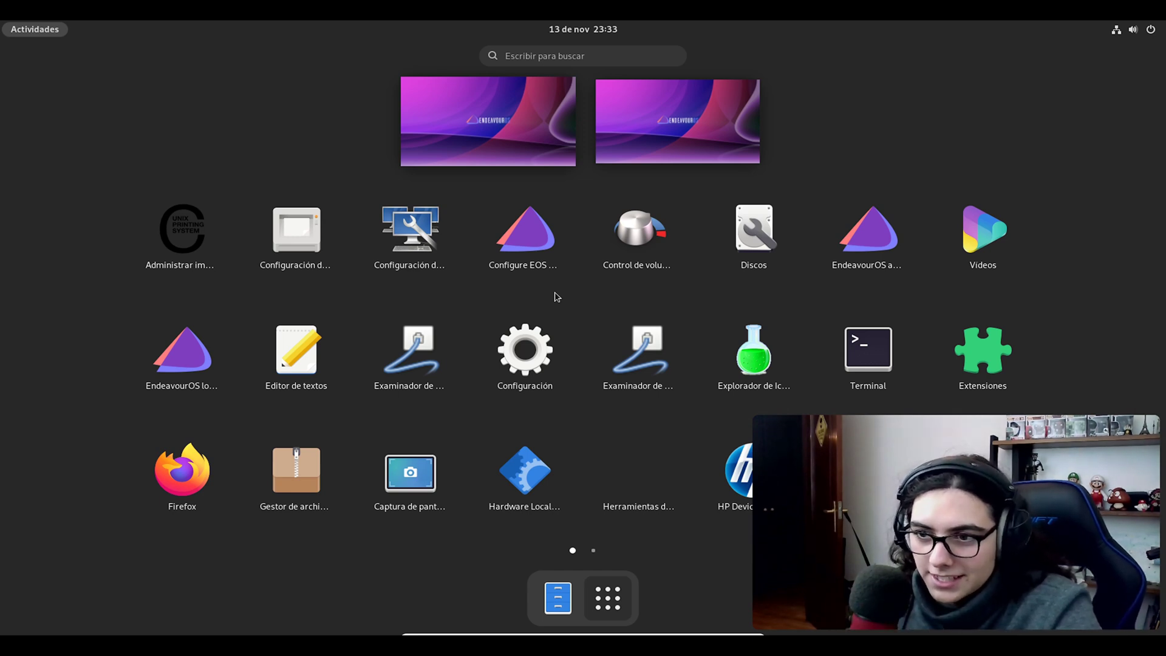
pyautogui.scroll(-1, 557, 297)
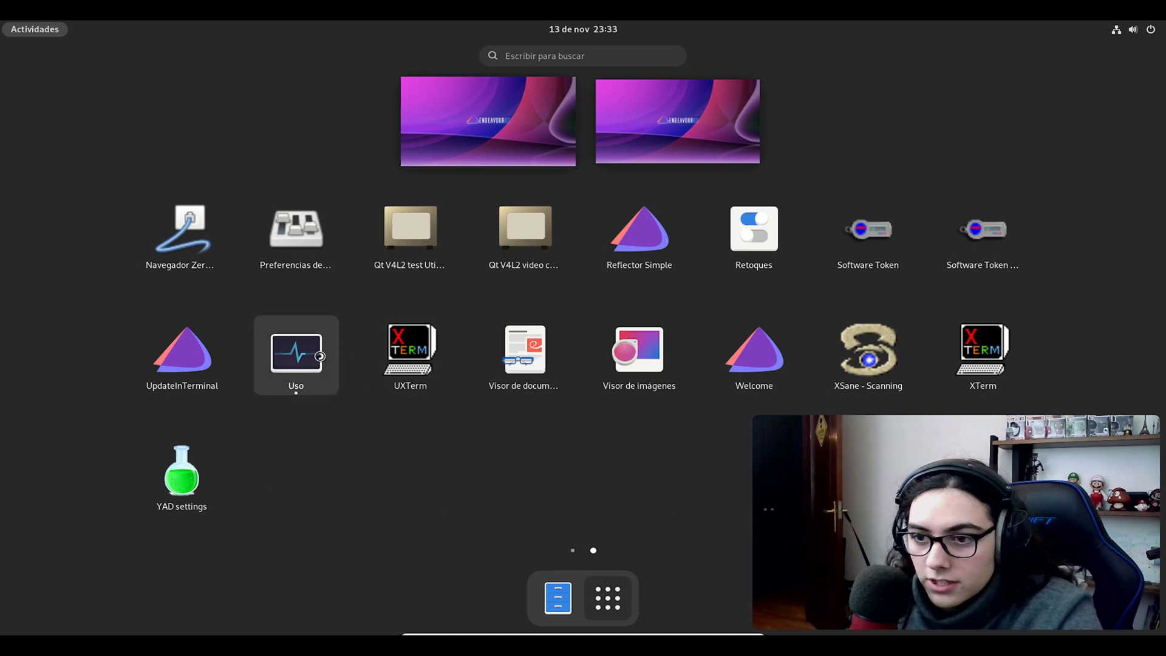
# Step: Open Uso to check the processor and memory usage, and close it
pyautogui.click(296, 383)
pyautogui.moveTo(407, 141); pyautogui.dragTo(531, 154)
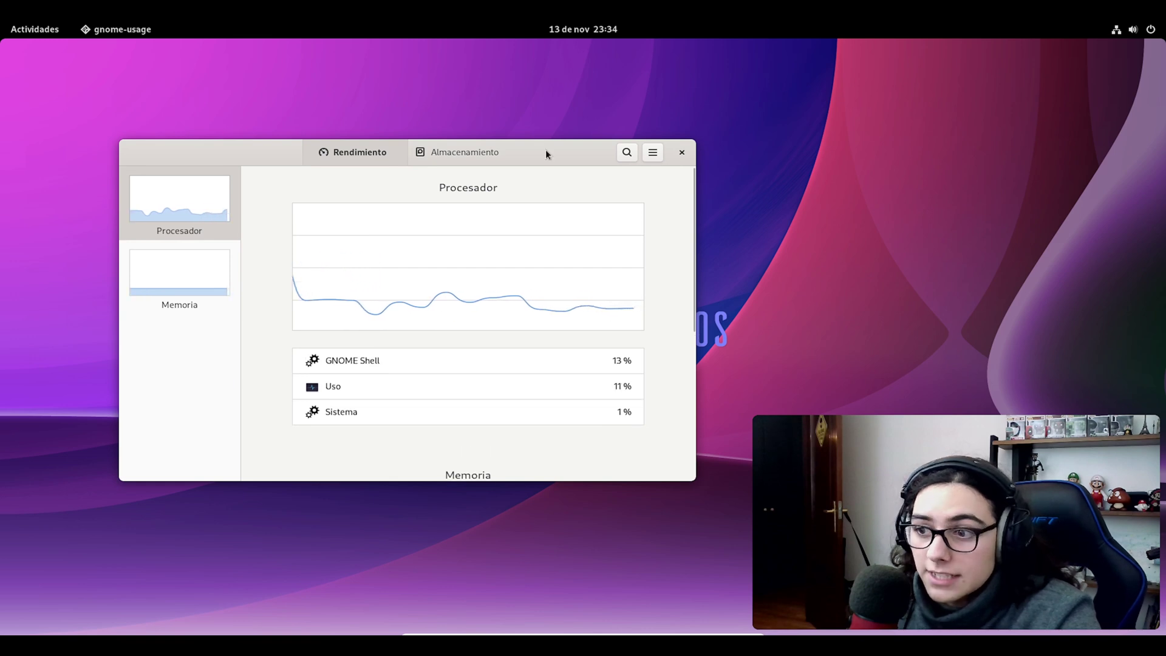
pyautogui.moveTo(546, 154); pyautogui.dragTo(585, 161)
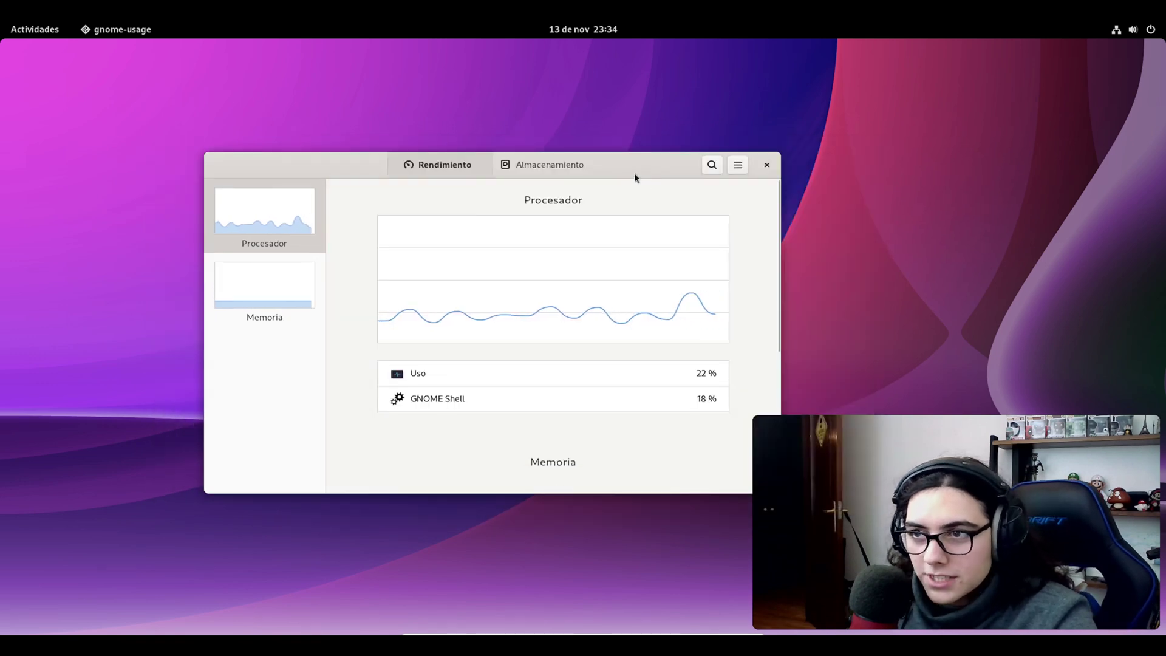
pyautogui.moveTo(634, 173); pyautogui.dragTo(616, 187)
pyautogui.click(749, 182)
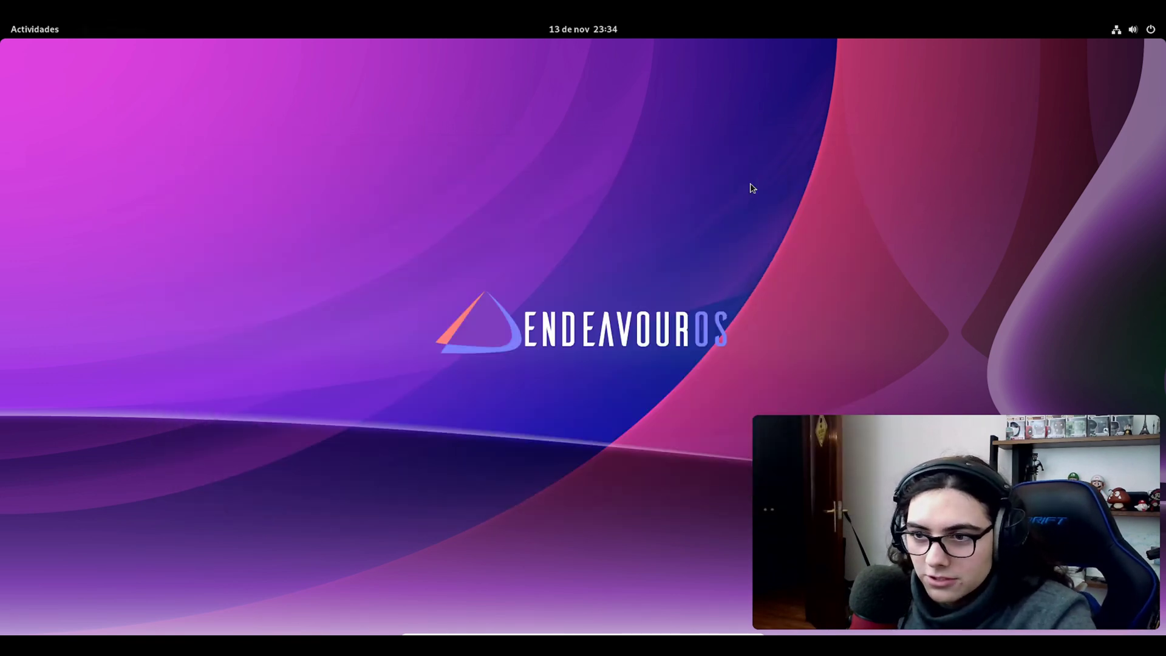
# Step: Open Retoques from the application grid and shift its window slightly on the desktop
pyautogui.press('super')
pyautogui.press('super')
pyautogui.scroll(-2, 616, 401)
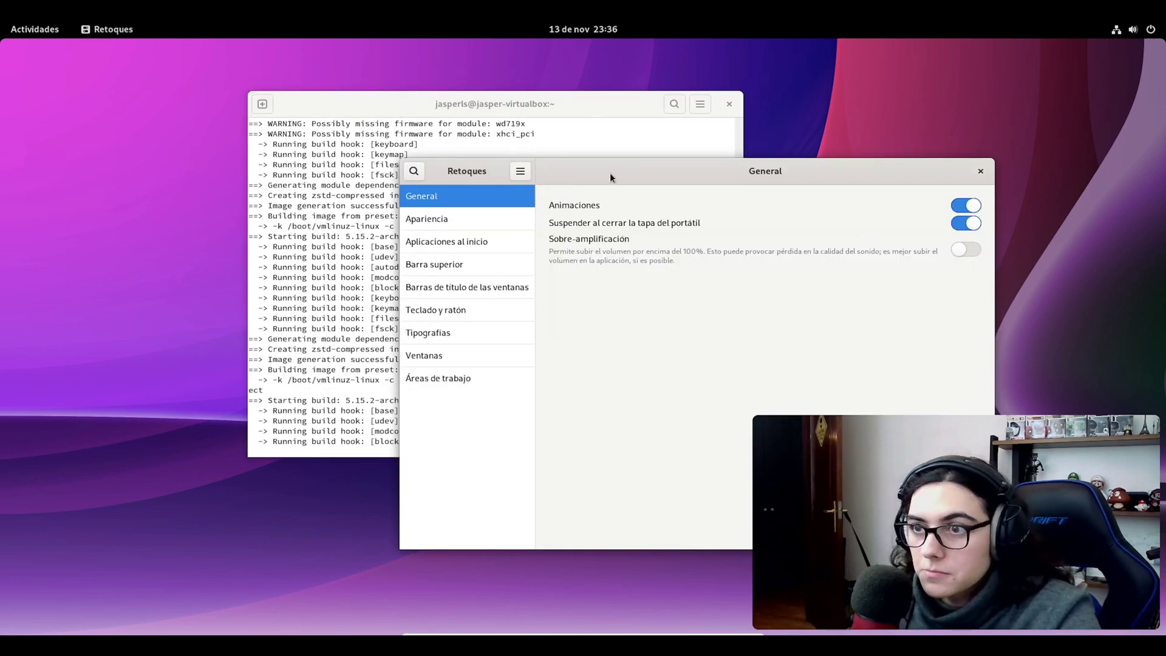
pyautogui.moveTo(609, 175); pyautogui.dragTo(584, 186)
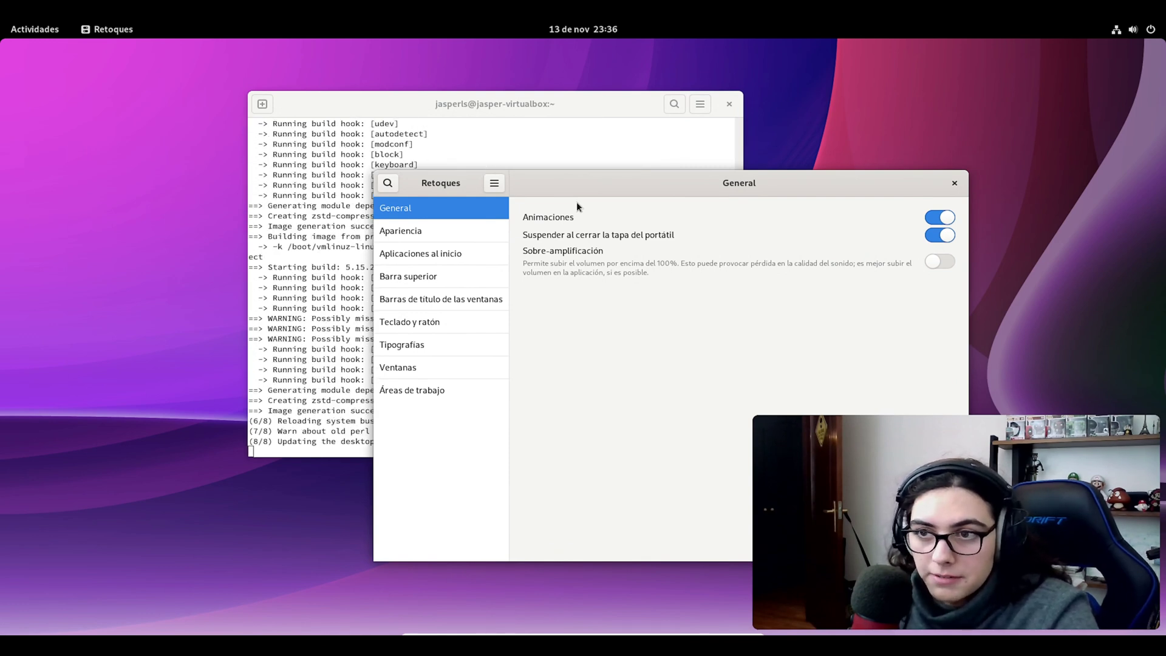
# Step: Set the applications theme to Adwaita-dark in the Apariencia section of Retoques
pyautogui.click(473, 229)
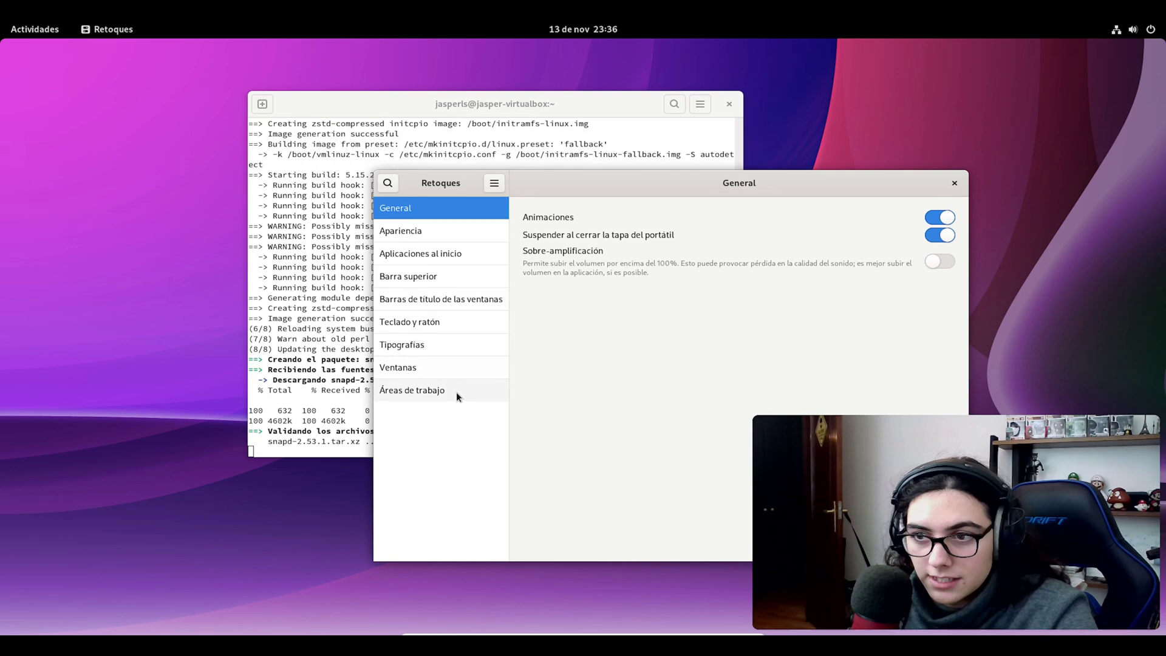
pyautogui.moveTo(772, 181); pyautogui.dragTo(530, 171)
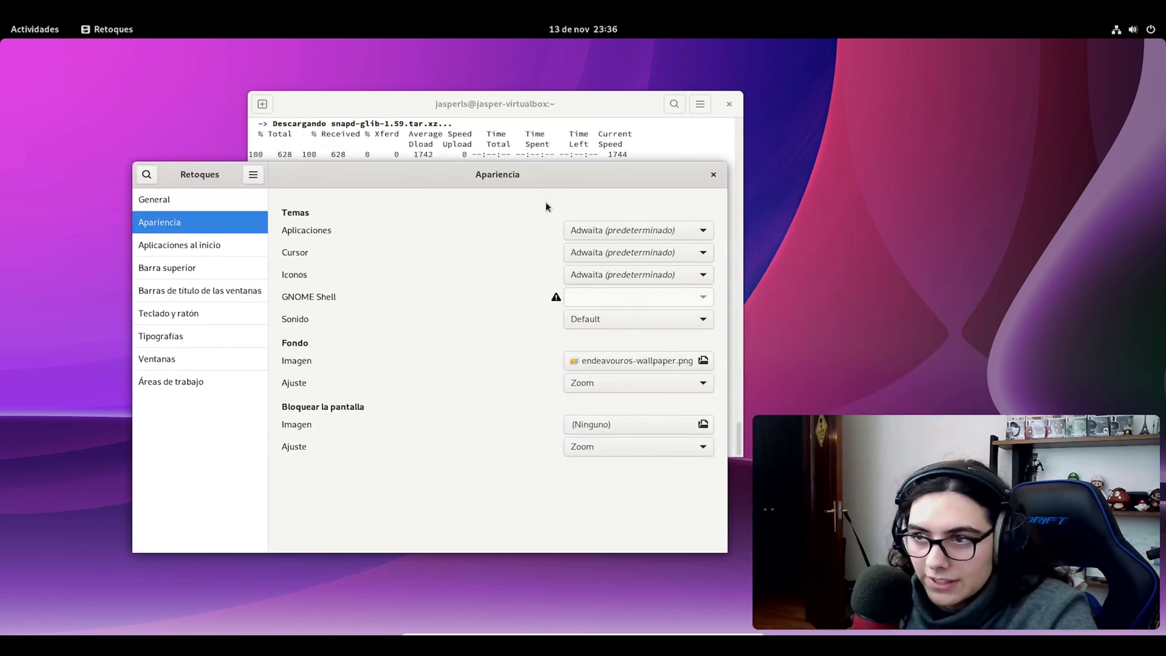
pyautogui.click(583, 276)
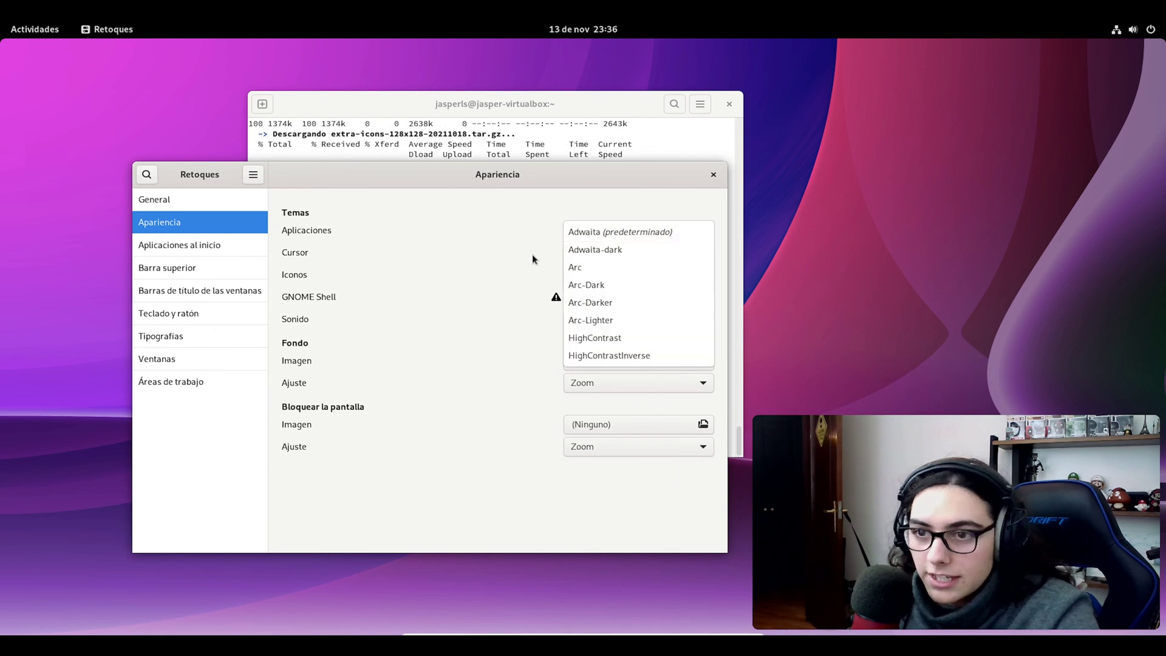
pyautogui.click(595, 250)
pyautogui.moveTo(447, 185); pyautogui.dragTo(623, 175)
# Step: Look through the Retoques sections from Ventanas up to General, including Tipografías, Barra superior and Aplicaciones al inicio
pyautogui.click(369, 351)
pyautogui.click(369, 329)
pyautogui.click(370, 305)
pyautogui.click(373, 278)
pyautogui.click(373, 260)
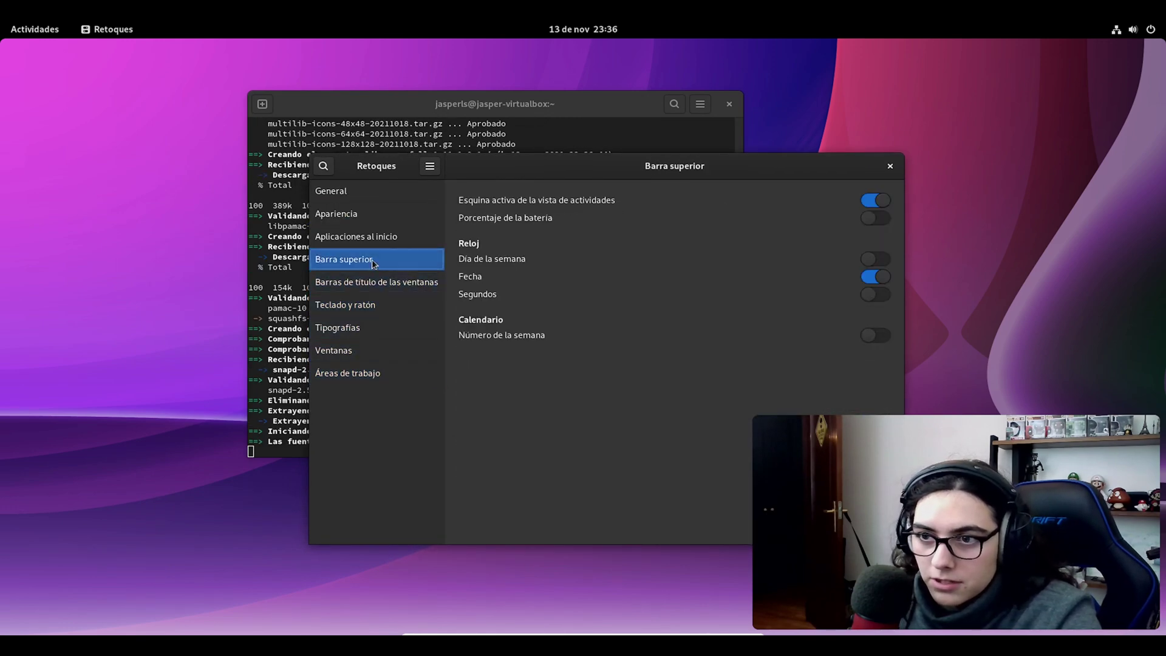
pyautogui.click(371, 236)
pyautogui.click(368, 214)
pyautogui.click(367, 192)
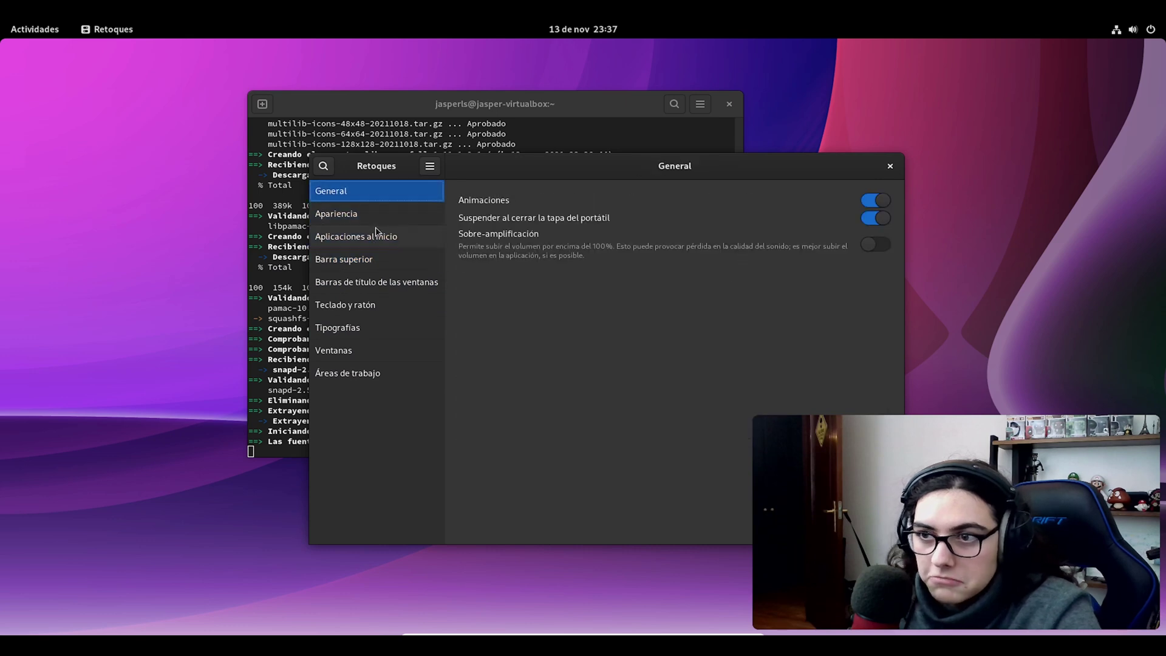
pyautogui.click(378, 216)
pyautogui.click(382, 238)
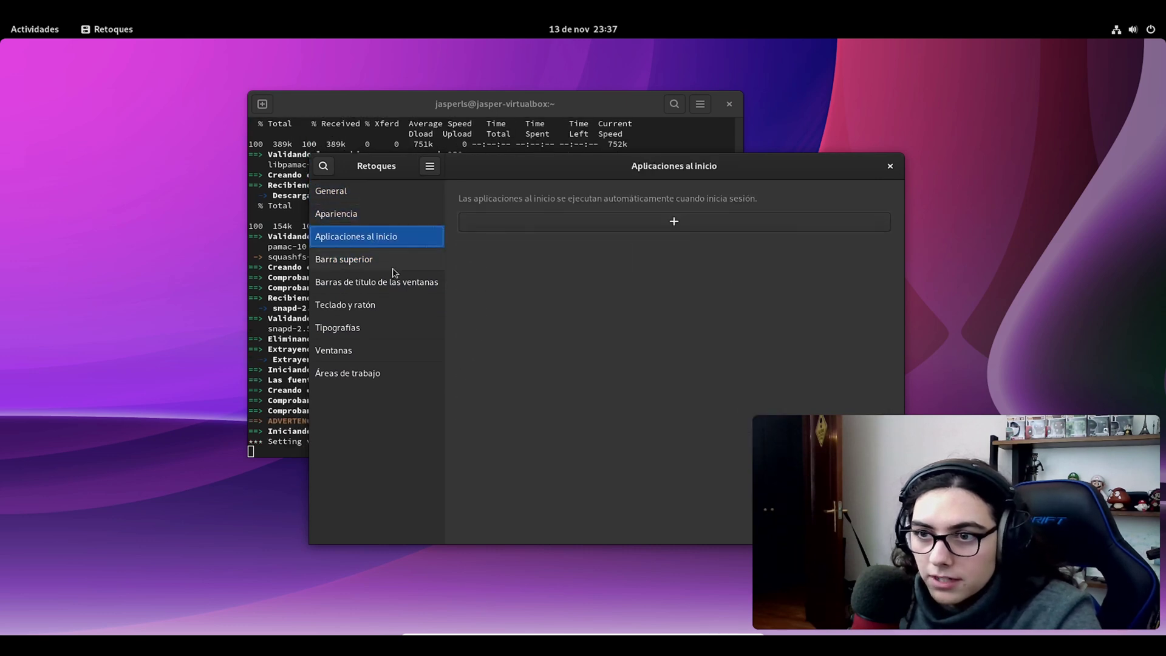
# Step: Examine the keyboard, mouse and touchpad options under Teclado y ratón in Retoques
pyautogui.click(390, 304)
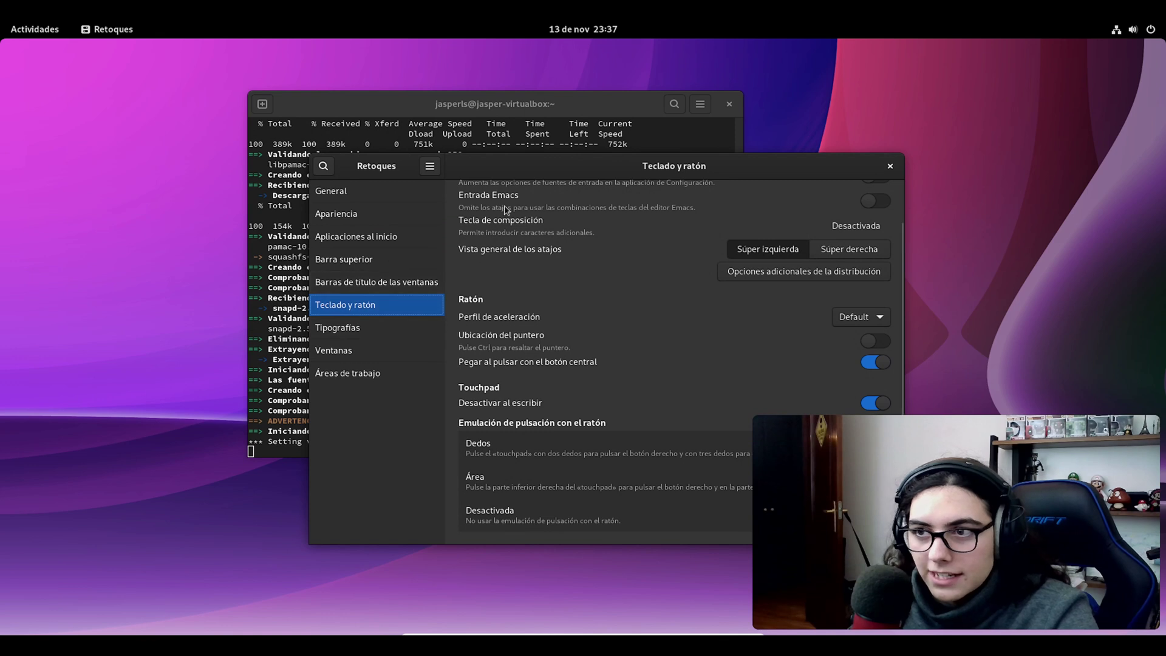
pyautogui.moveTo(417, 319); pyautogui.dragTo(364, 317)
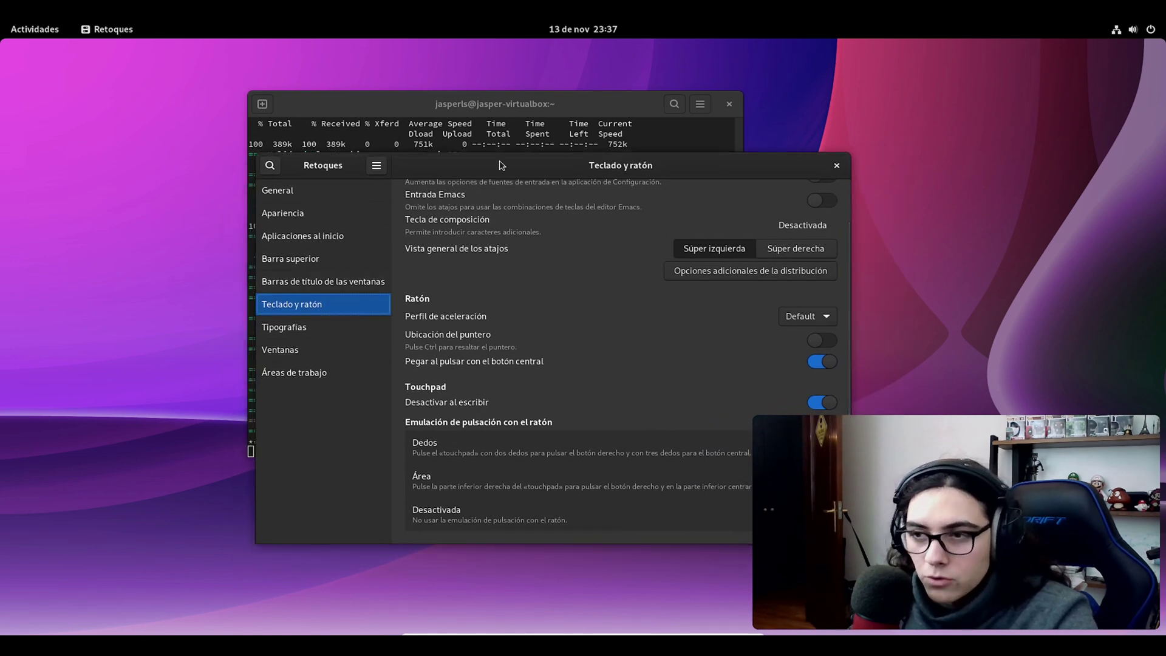
pyautogui.scroll(2, 592, 352)
pyautogui.scroll(-2, 589, 389)
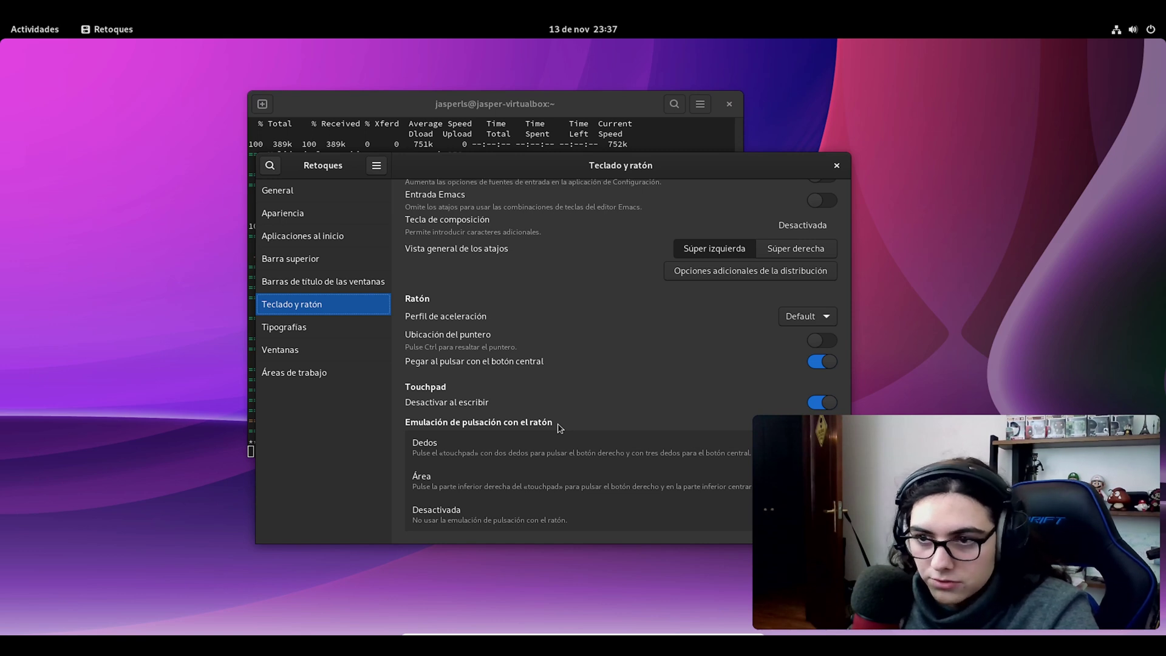
pyautogui.scroll(2, 580, 384)
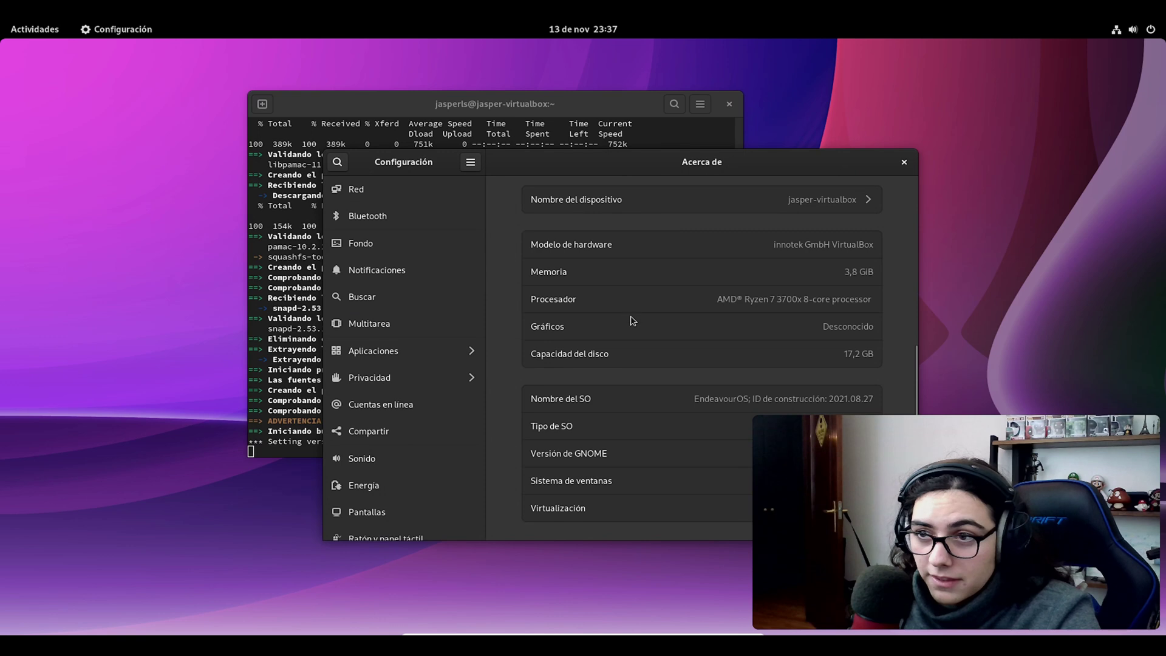
# Step: Switch to Configuración and review the device, hardware and operating system details under Acerca de
pyautogui.scroll(1, 623, 343)
pyautogui.scroll(-1, 622, 343)
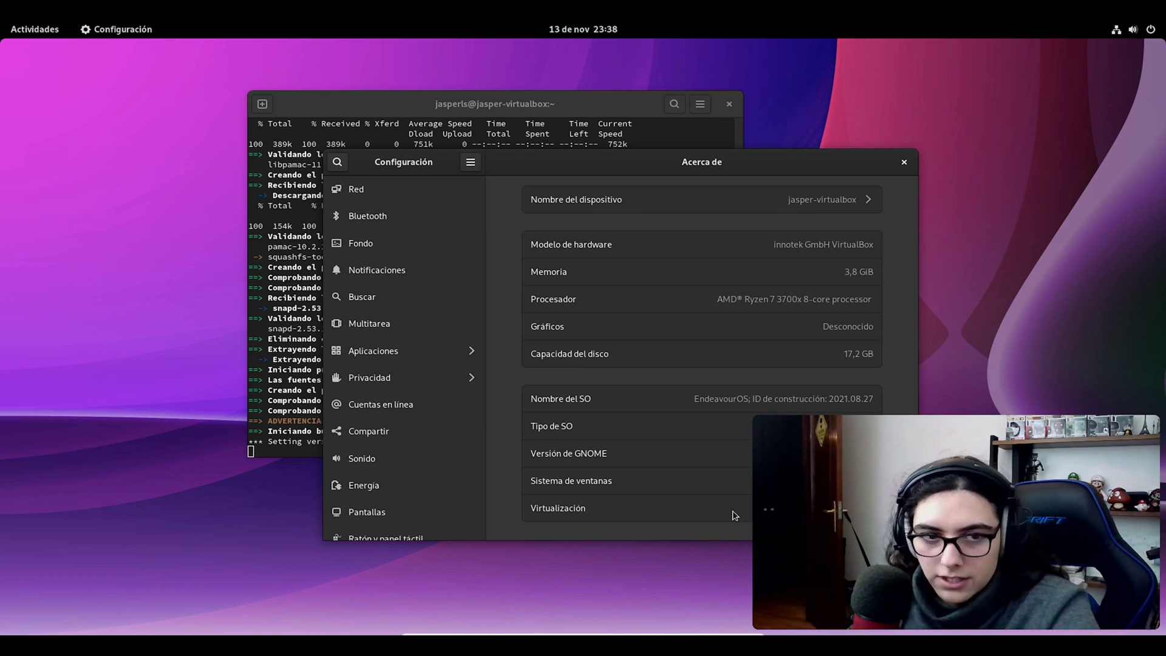
pyautogui.moveTo(678, 163); pyautogui.dragTo(675, 161)
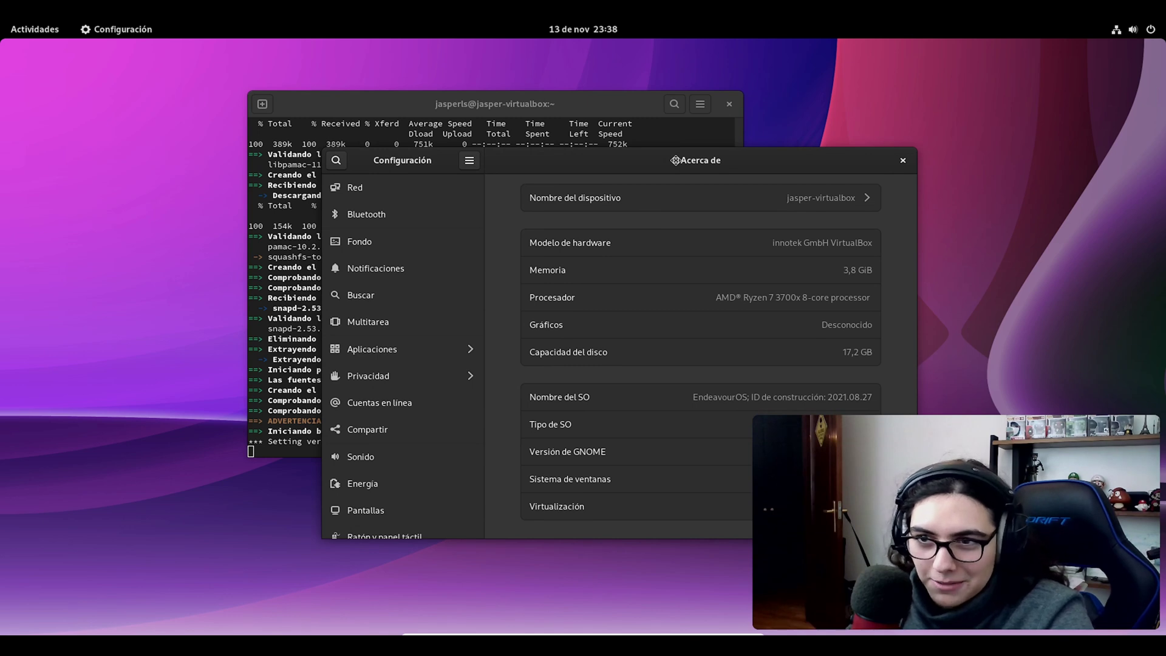
pyautogui.moveTo(676, 161); pyautogui.dragTo(676, 160)
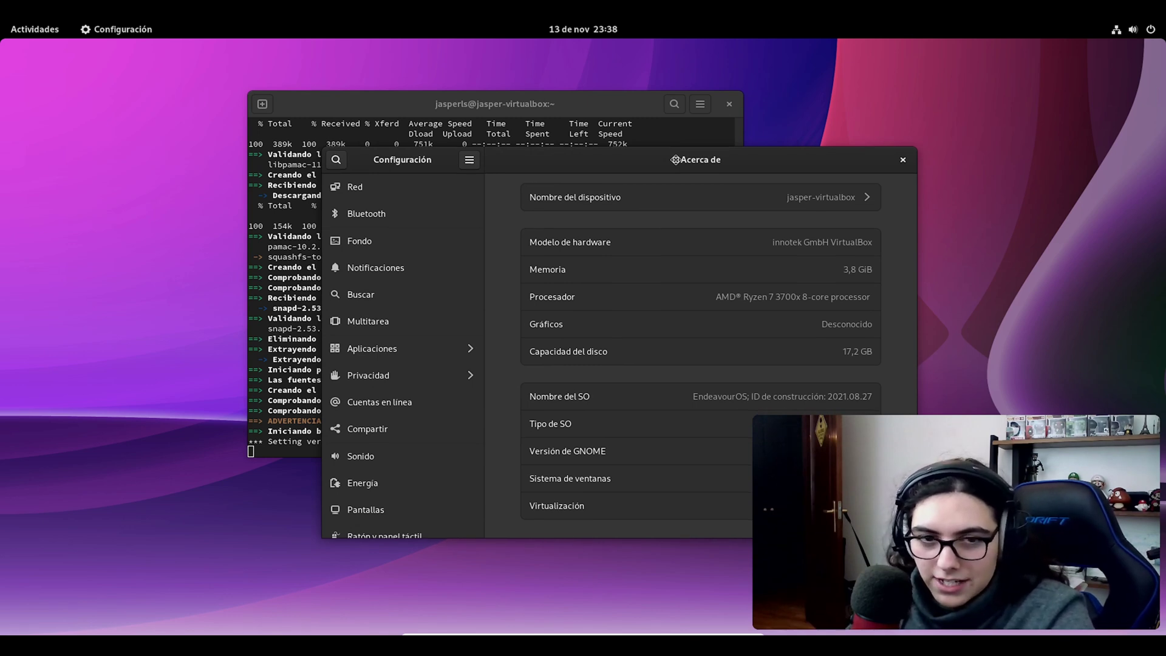
pyautogui.moveTo(676, 159); pyautogui.dragTo(675, 161)
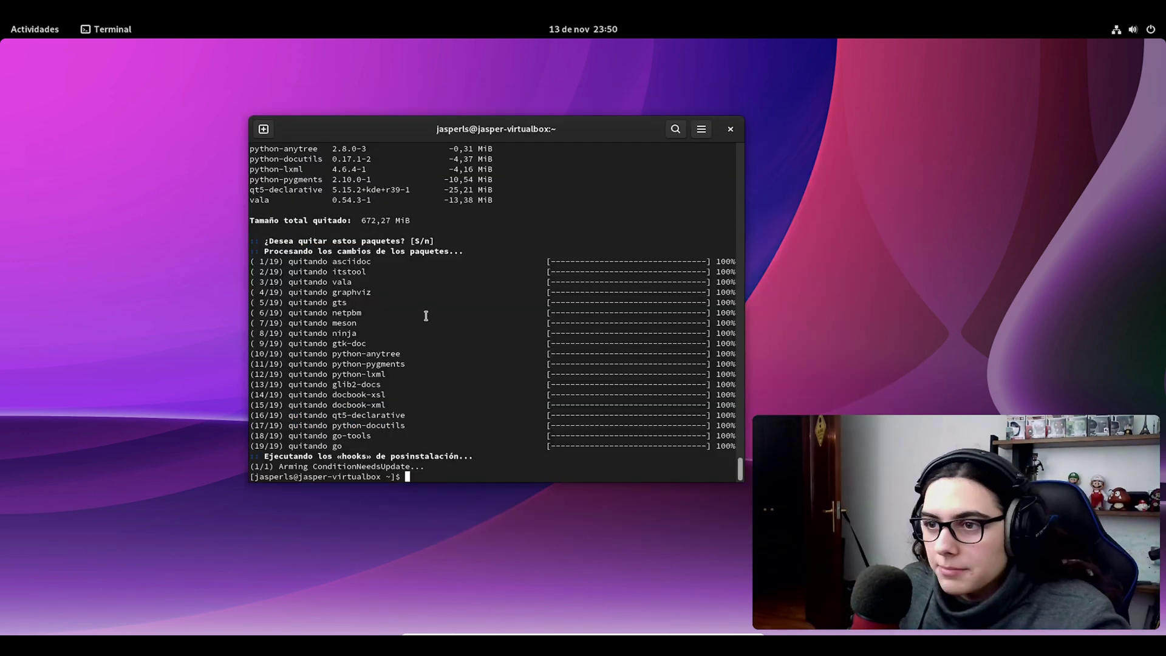
# Step: Open Añadir/Quitar software from the second page of the application grid
pyautogui.press('super')
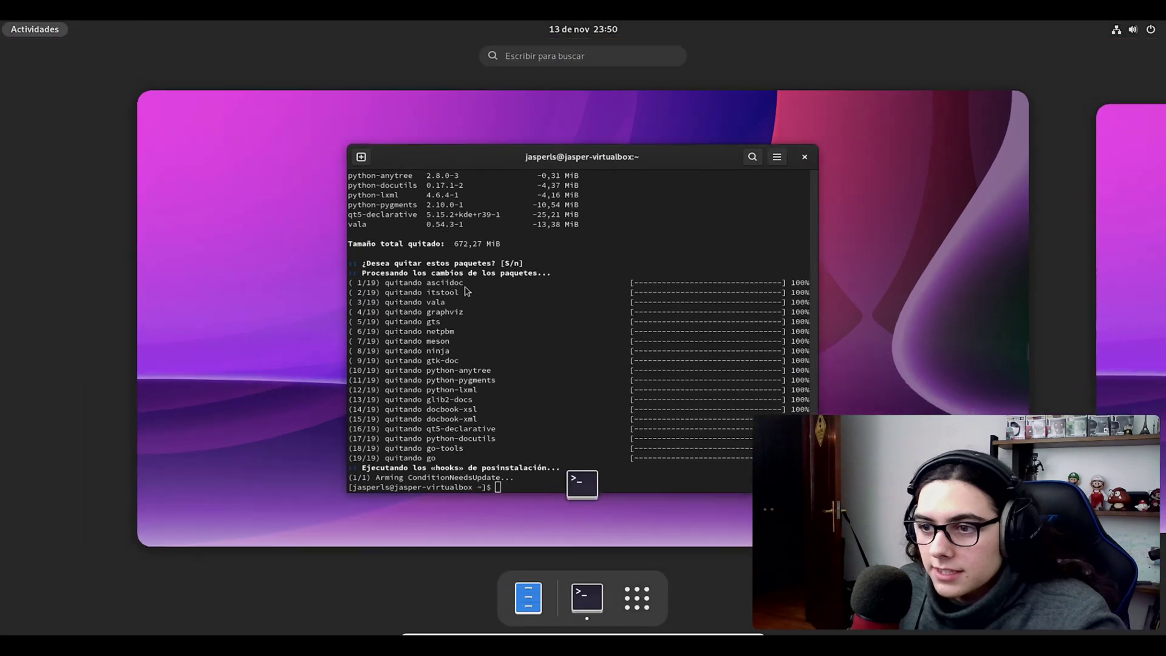
pyautogui.press('super')
pyautogui.scroll(-1, 409, 398)
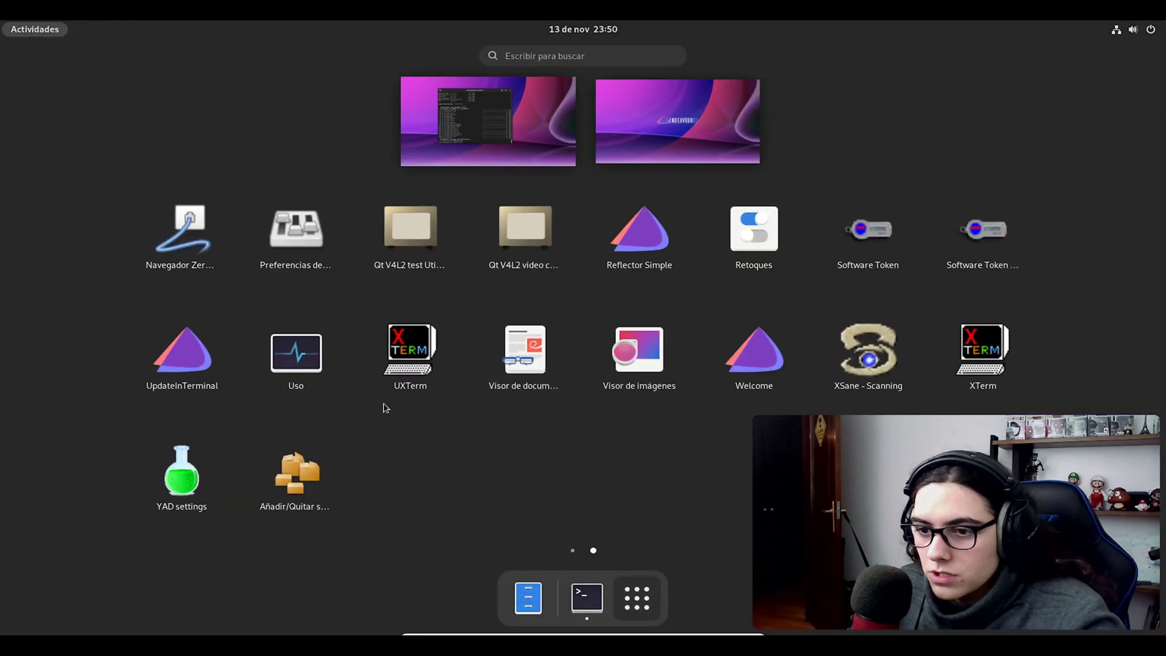
pyautogui.click(296, 483)
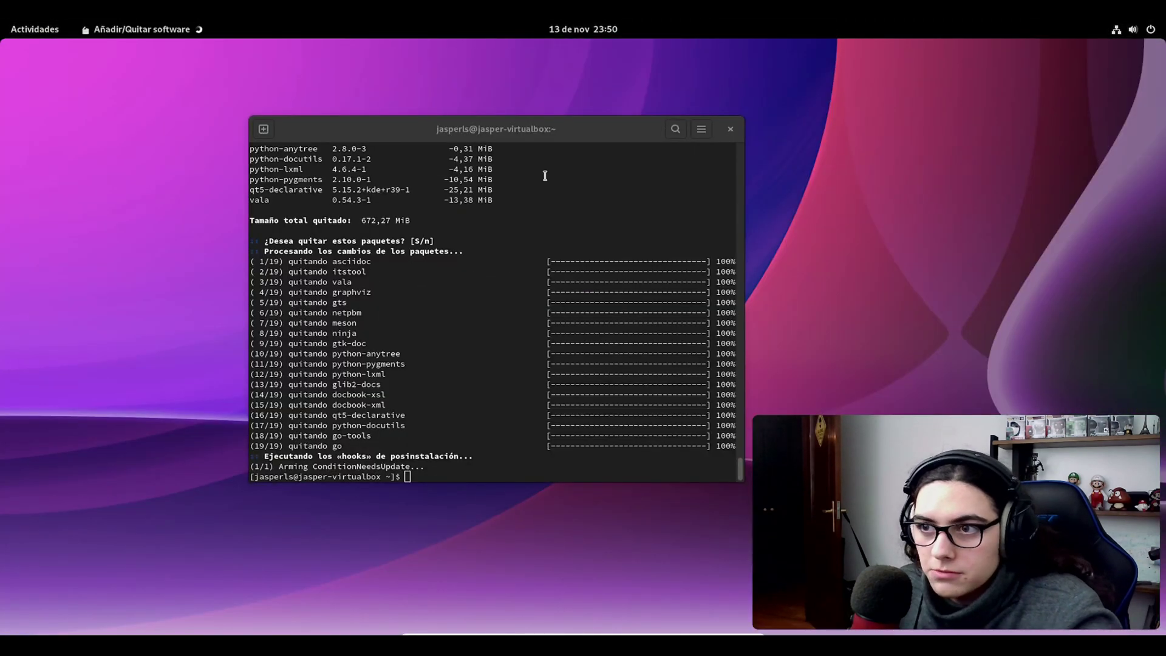
pyautogui.moveTo(450, 58); pyautogui.dragTo(650, 175)
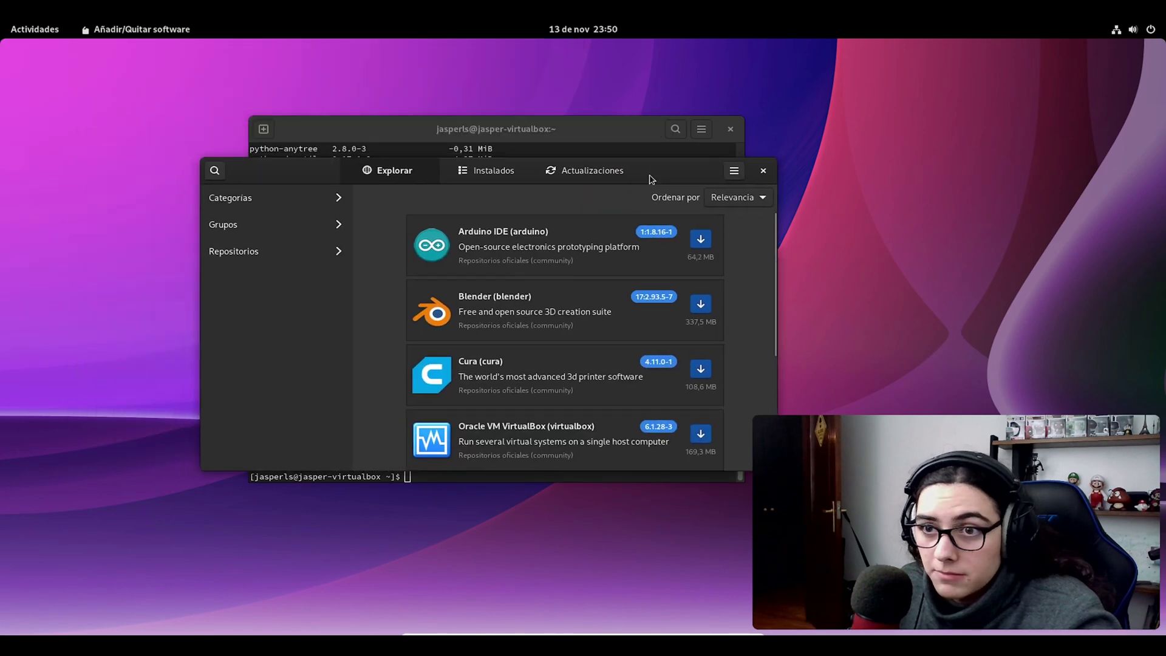
# Step: Enable AUR, Flatpak and Snap support in the third-party preferences of Añadir/Quitar software
pyautogui.click(735, 171)
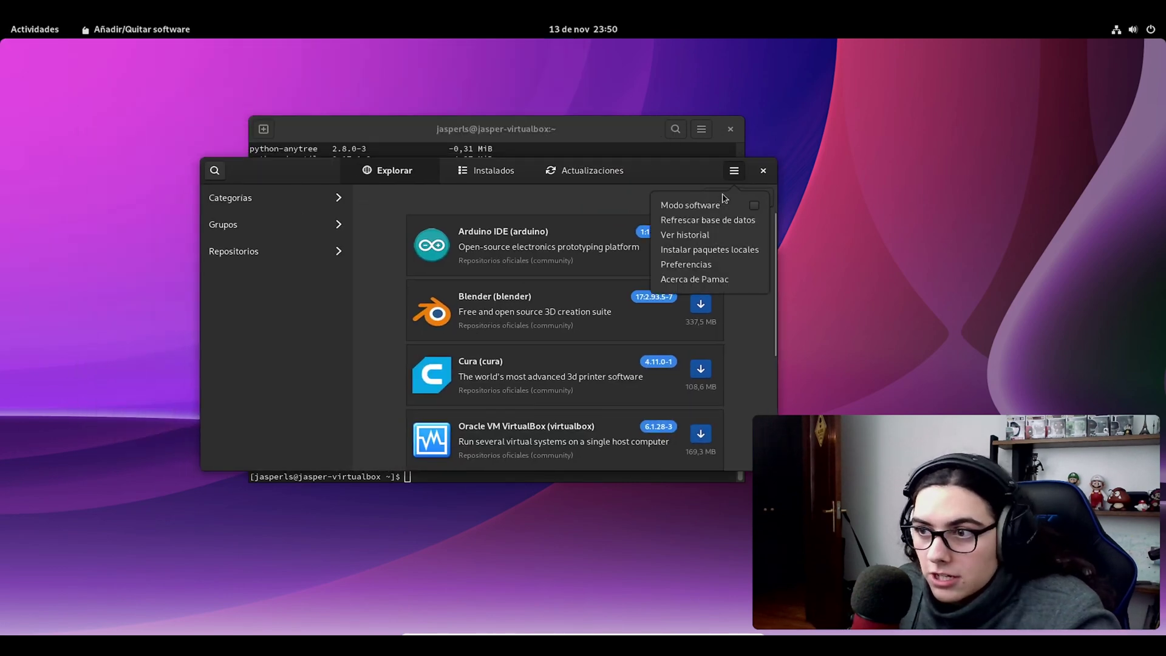
pyautogui.click(687, 265)
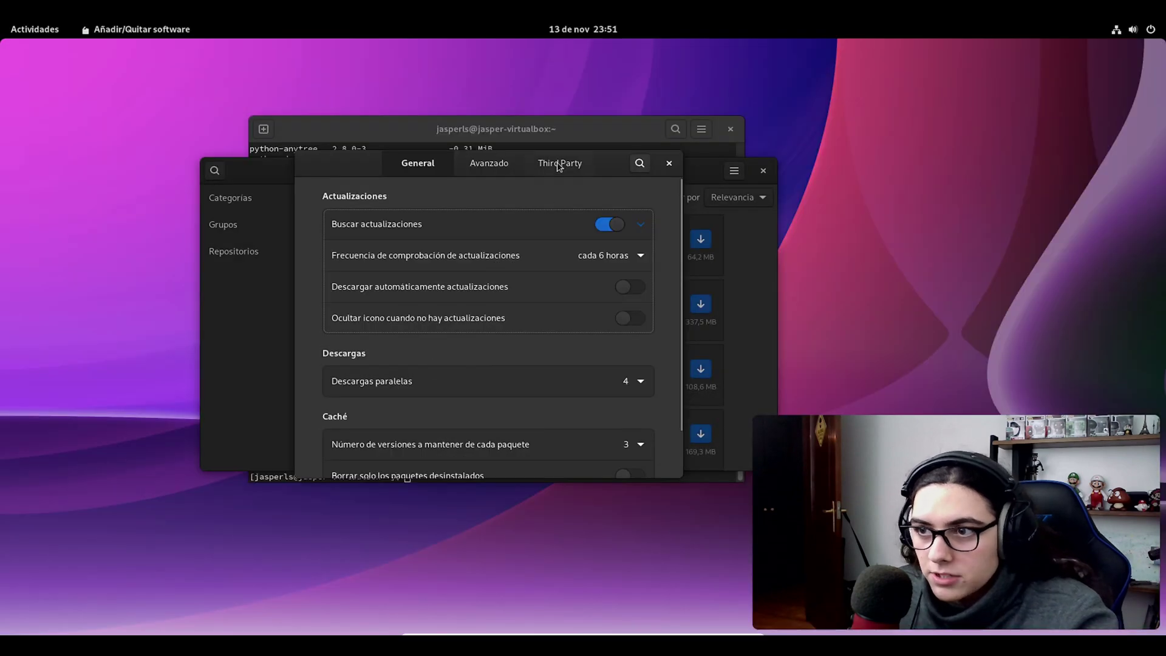
pyautogui.click(559, 164)
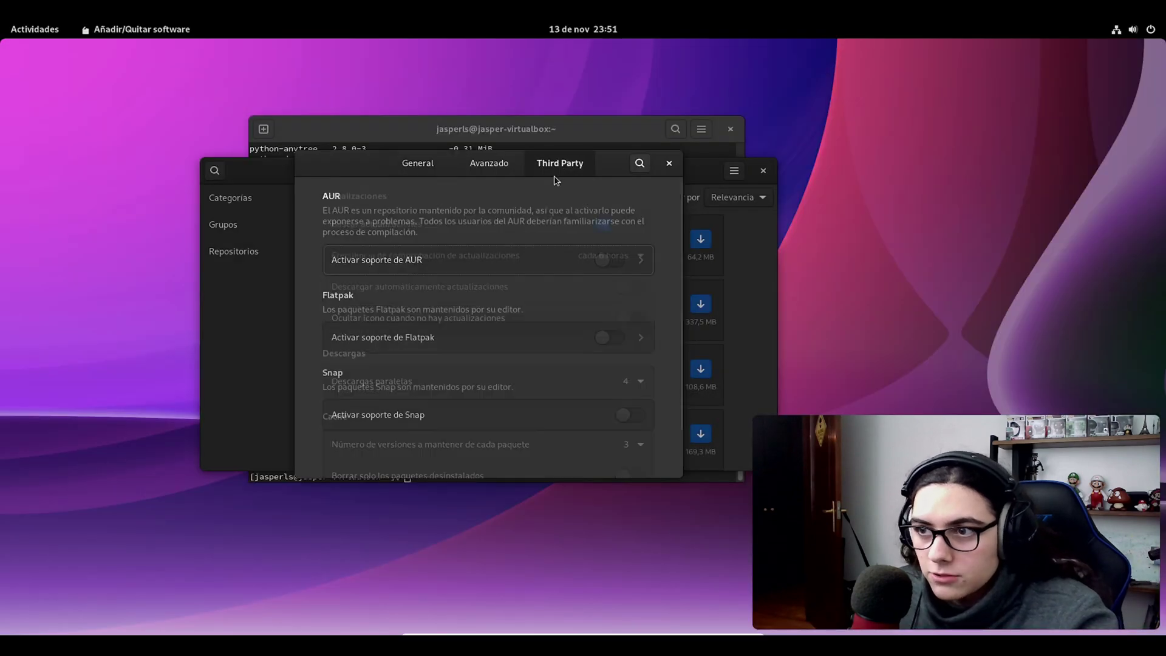
pyautogui.click(612, 260)
pyautogui.scroll(-3, 605, 335)
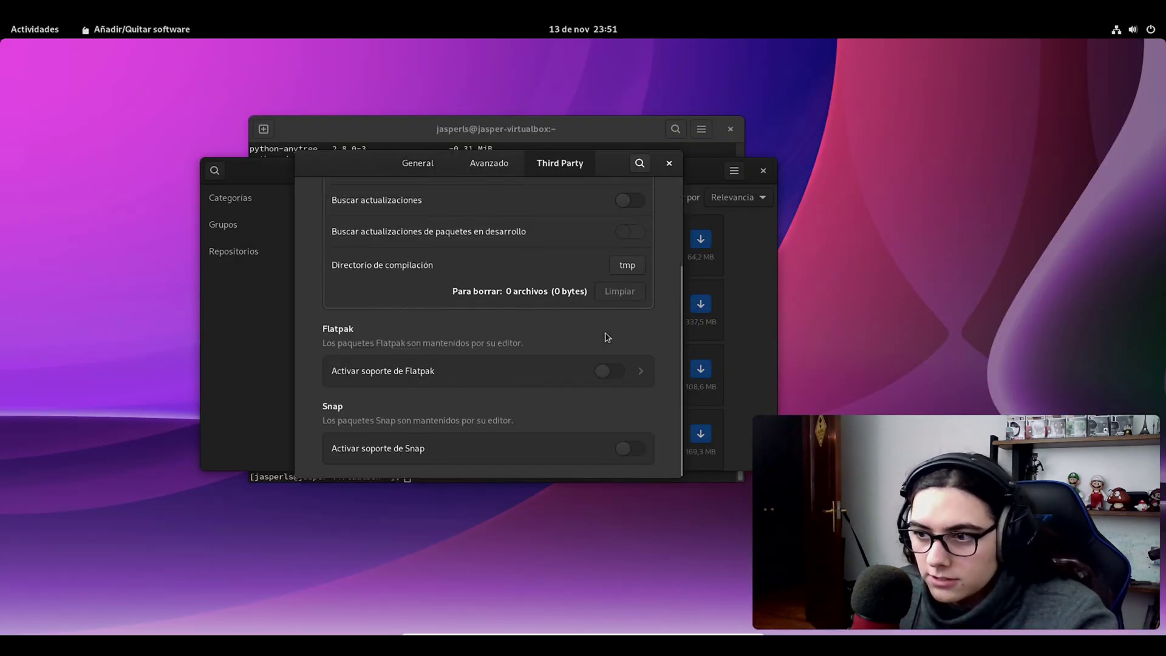
pyautogui.click(604, 371)
pyautogui.scroll(-1, 597, 372)
pyautogui.click(626, 446)
# Step: Turn on update checking for Flatpak and AUR packages in the third-party preferences
pyautogui.click(630, 372)
pyautogui.scroll(2, 600, 393)
pyautogui.scroll(1, 600, 394)
pyautogui.click(629, 279)
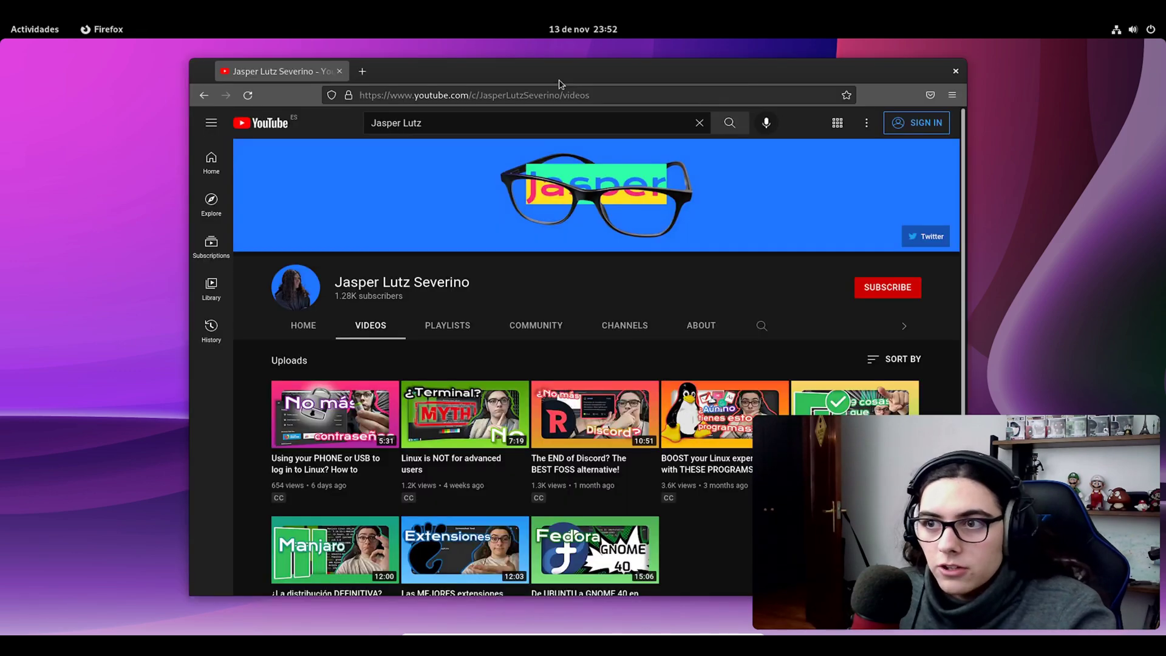
# Step: Move the Firefox window down the desktop and bring Añadir/Quitar software in front of it
pyautogui.moveTo(559, 83)
pyautogui.mouseDown()
pyautogui.moveTo(590, 122)
pyautogui.moveTo(580, 94)
pyautogui.mouseUp()
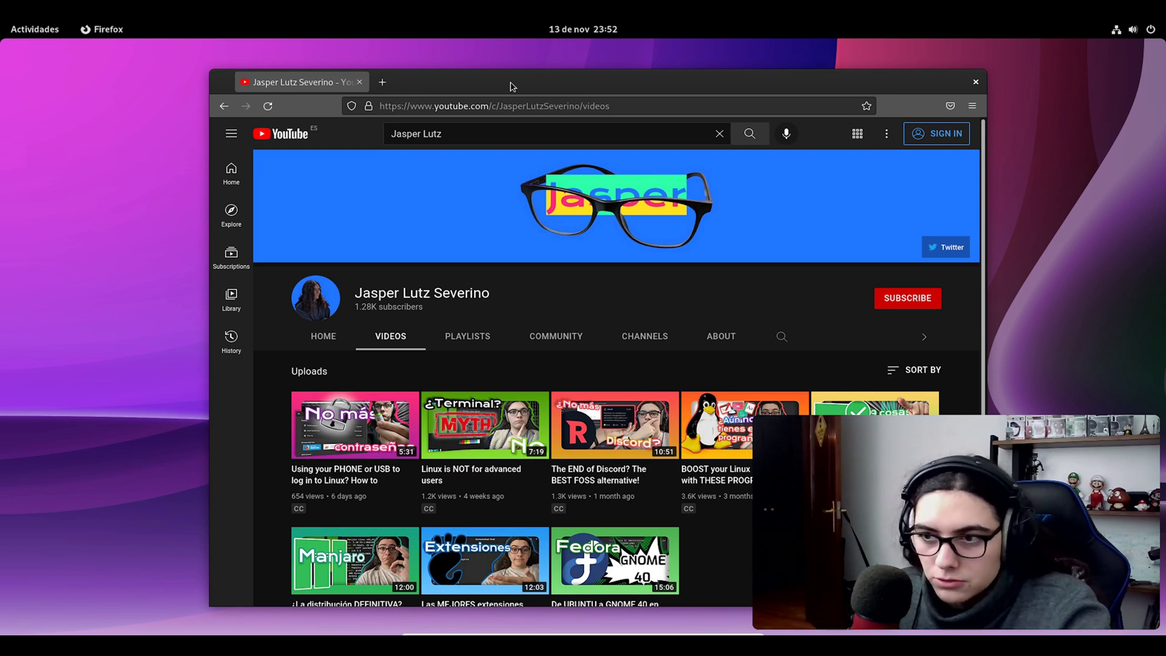
pyautogui.moveTo(511, 86); pyautogui.dragTo(507, 366)
pyautogui.click(394, 179)
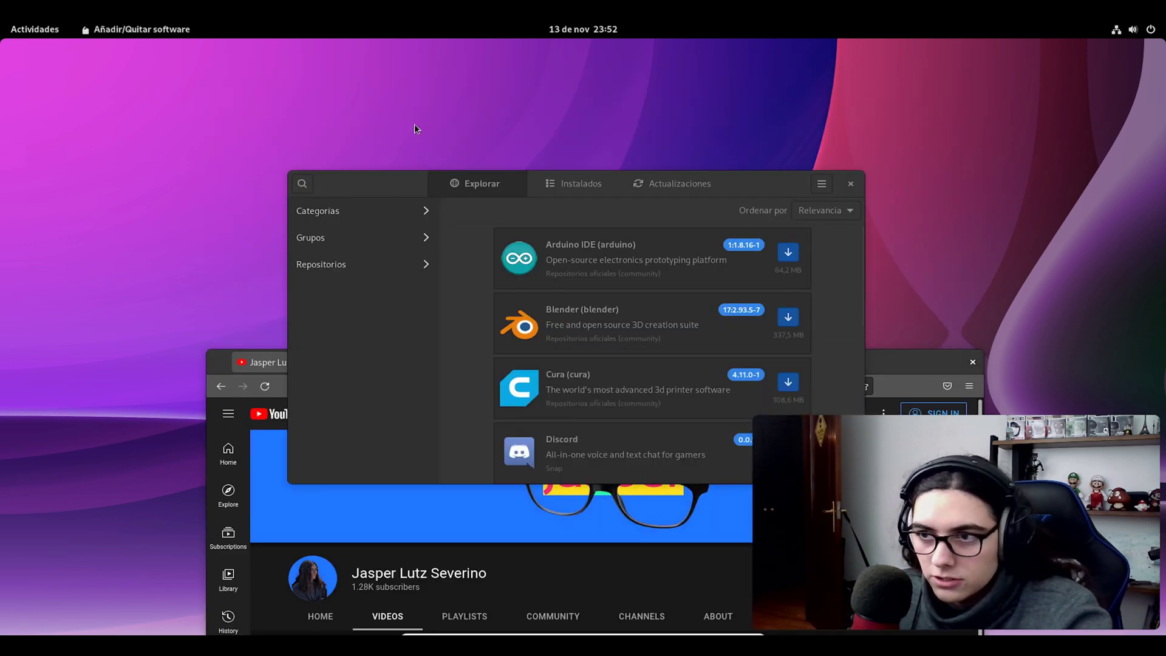
pyautogui.moveTo(431, 157); pyautogui.dragTo(430, 154)
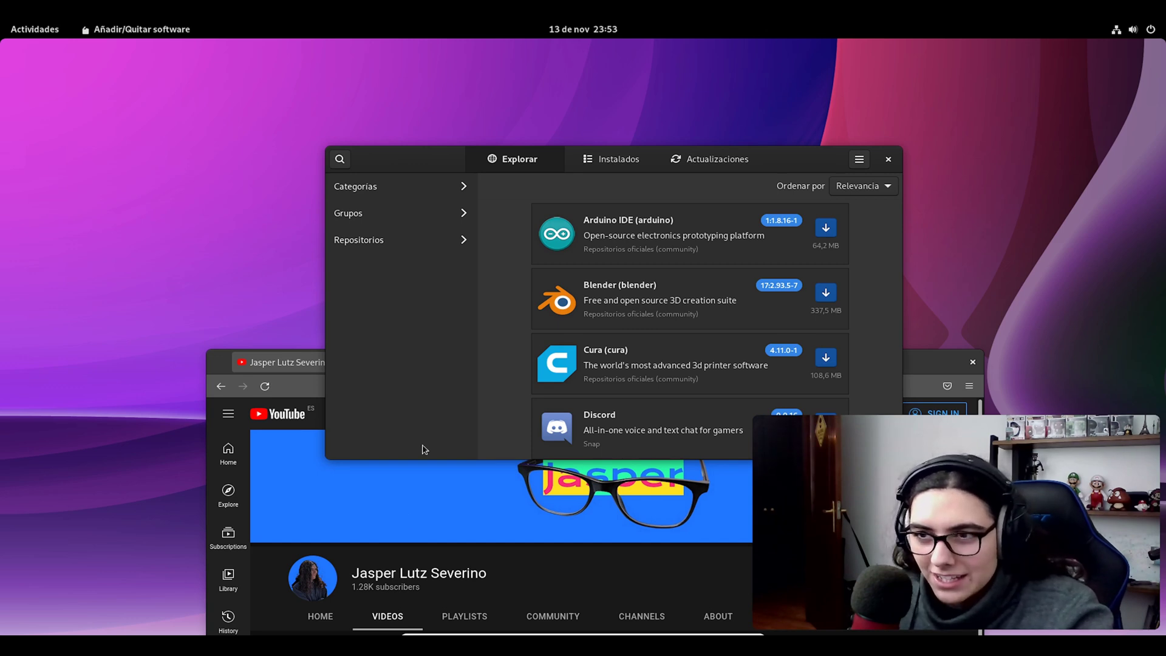
# Step: Open the details of the chrome-gnome-shell package from the AUR in Añadir/Quitar software
pyautogui.moveTo(429, 157); pyautogui.dragTo(358, 179)
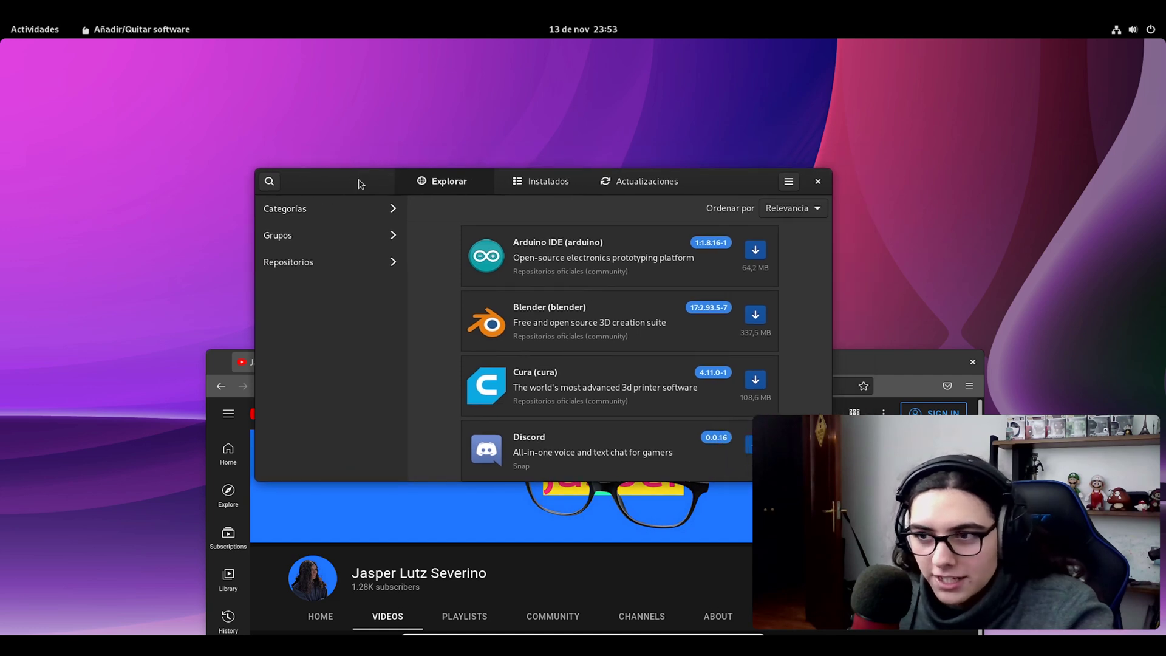
pyautogui.click(647, 190)
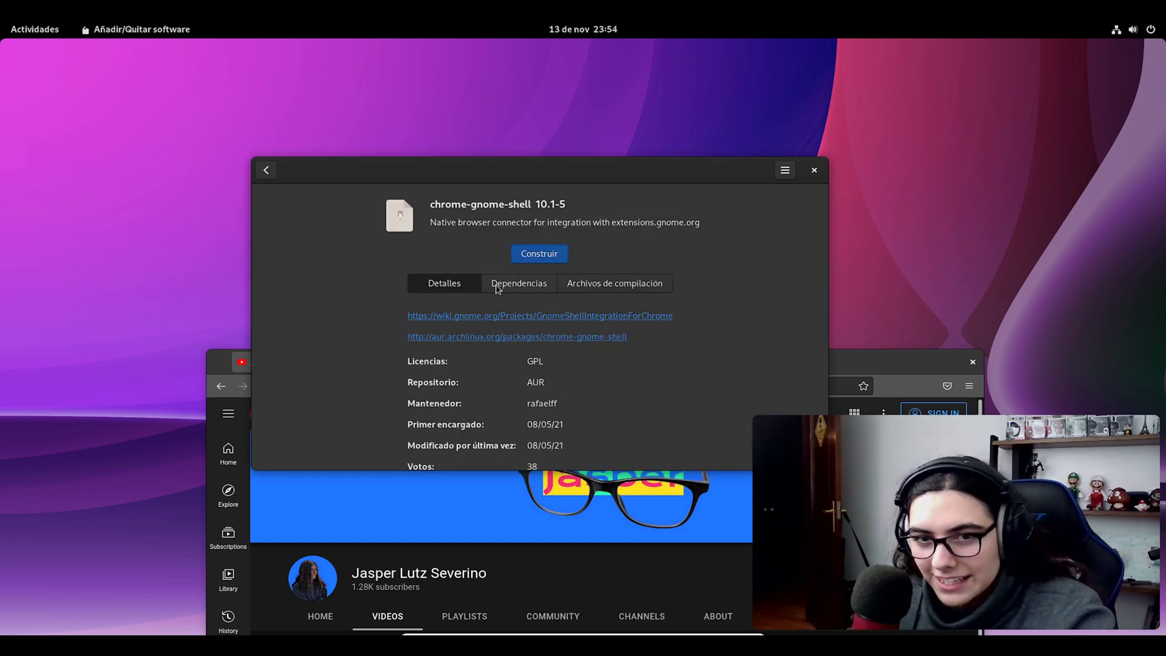
pyautogui.moveTo(482, 168); pyautogui.dragTo(456, 163)
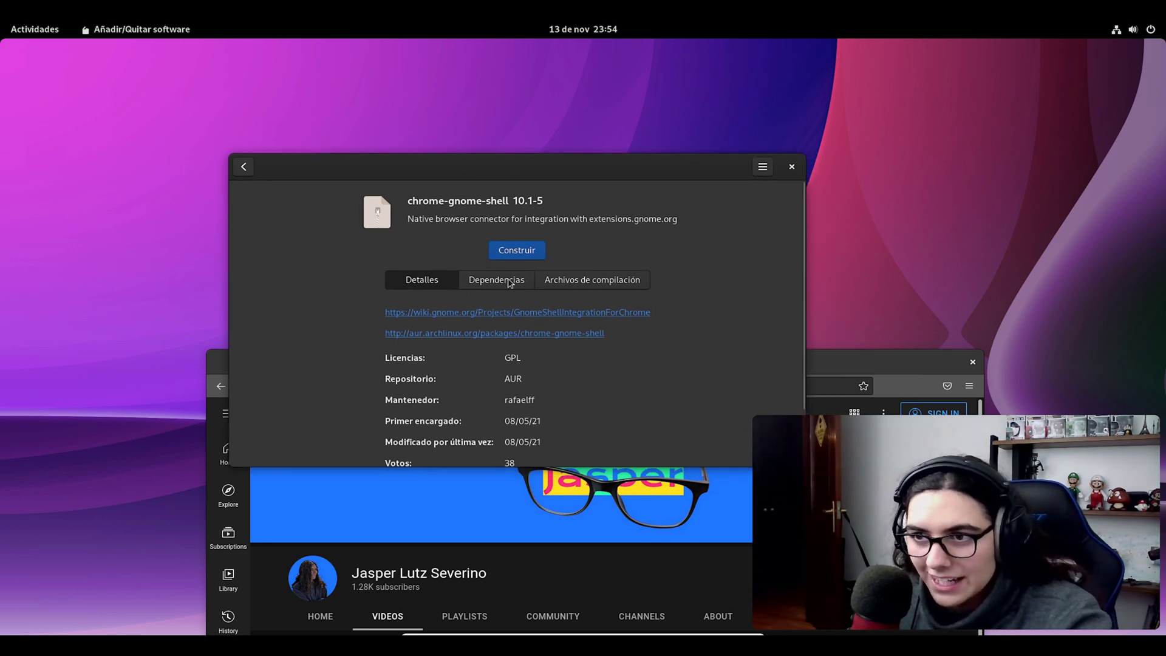